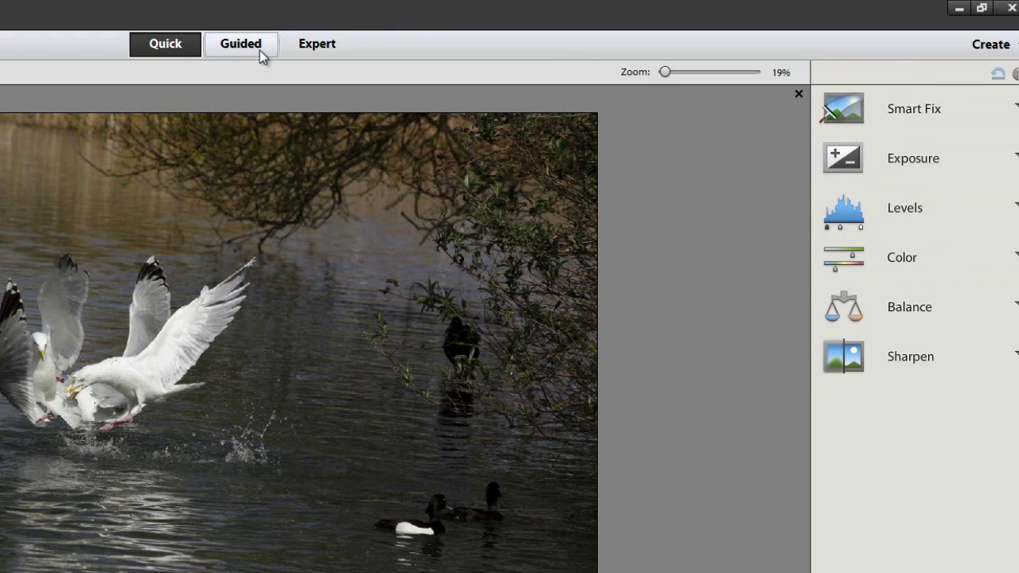
Step: In Guided mode, try the Lighten and Darken touchup's Auto Fix, then exit to the Touchups list
{"action": "left_click", "coordinate": [240, 44]}
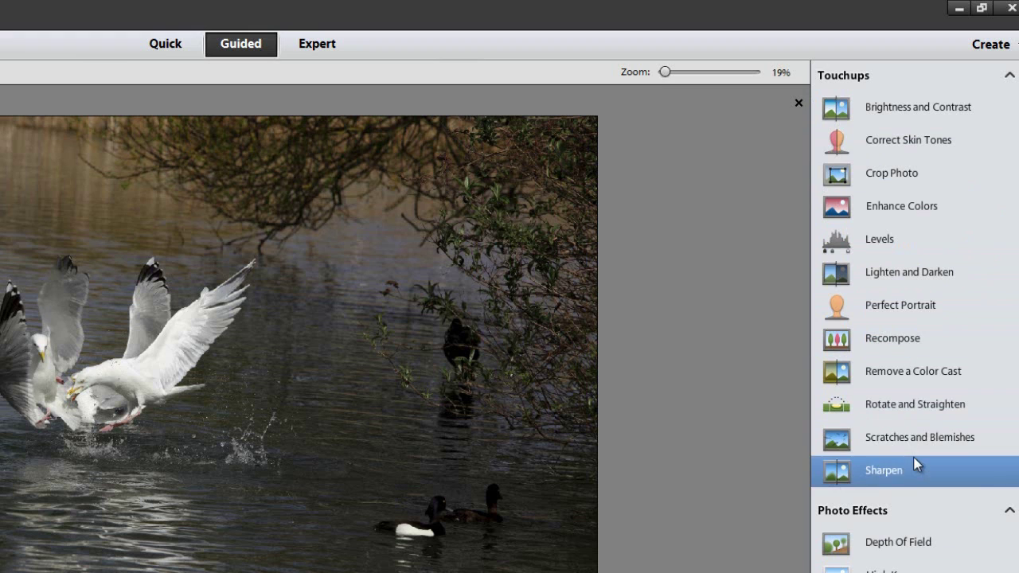
{"action": "left_click", "coordinate": [899, 280]}
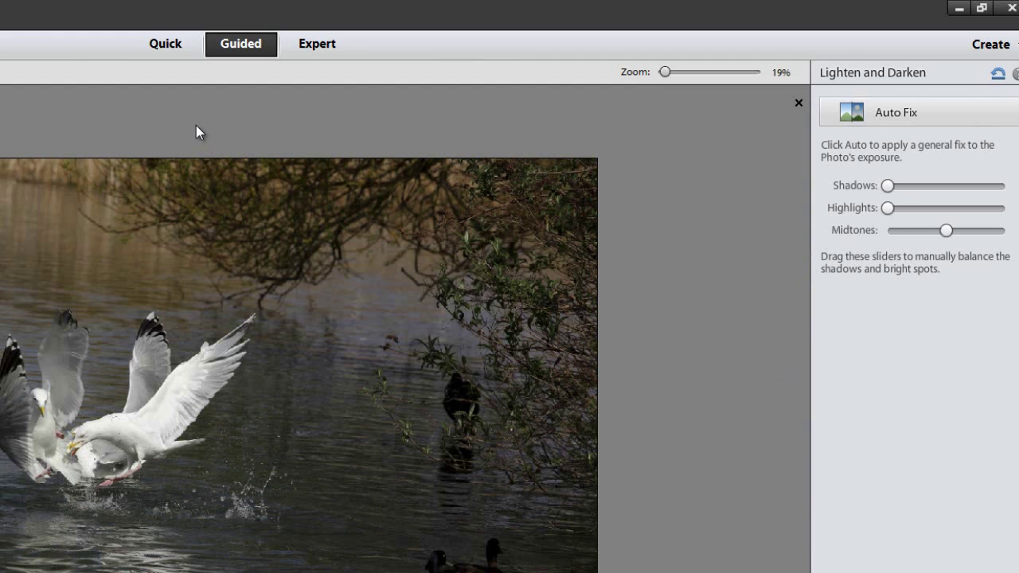
{"action": "left_click", "coordinate": [944, 123]}
{"action": "key", "text": "Escape"}
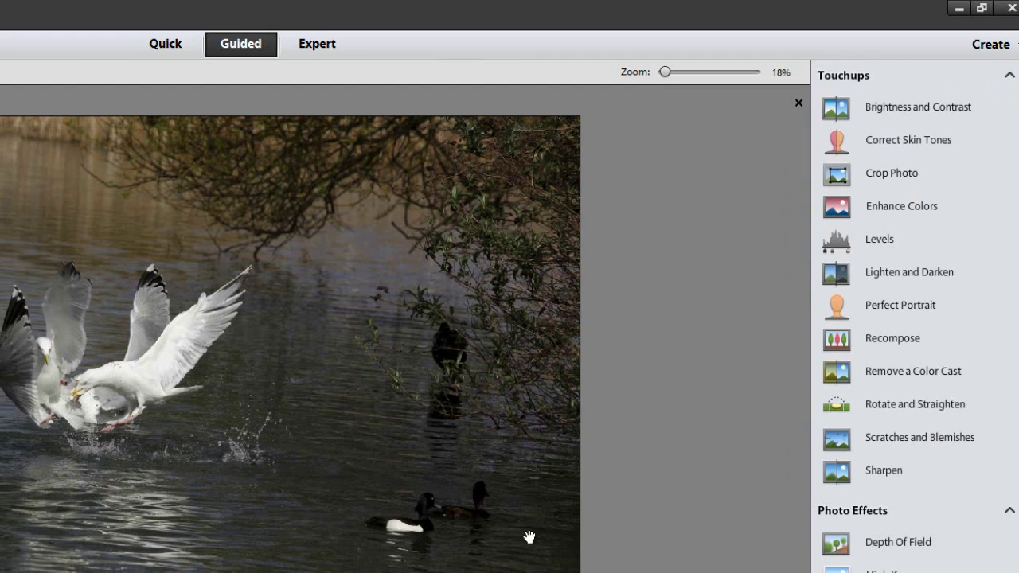
Step: Switch to the Expert editing workspace
{"action": "left_click", "coordinate": [320, 47]}
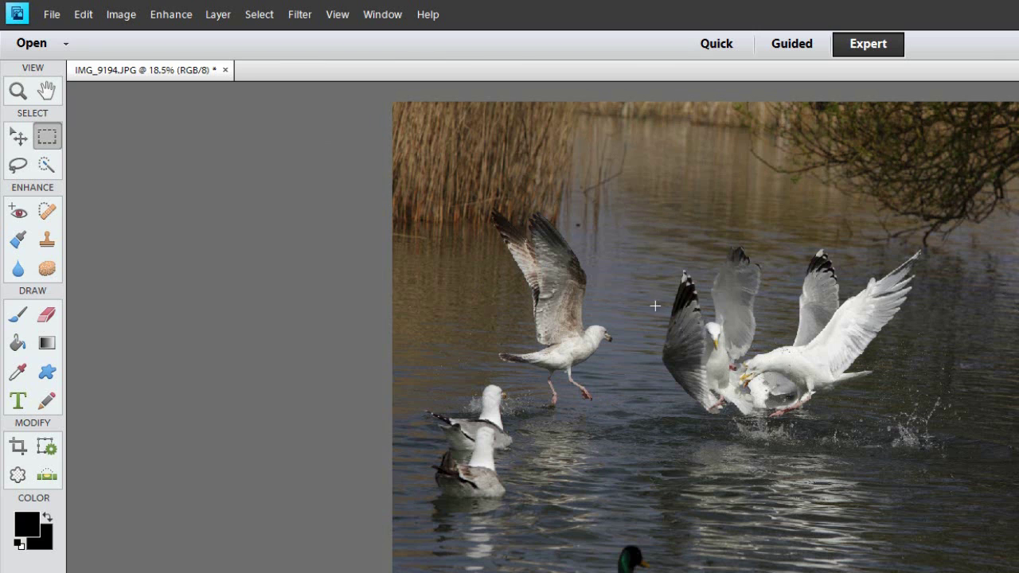
Step: Select all and free-transform the photo, rotating it -2.22° to level it
{"action": "left_click_drag", "start_coordinate": [360, 94], "coordinate": [1015, 569]}
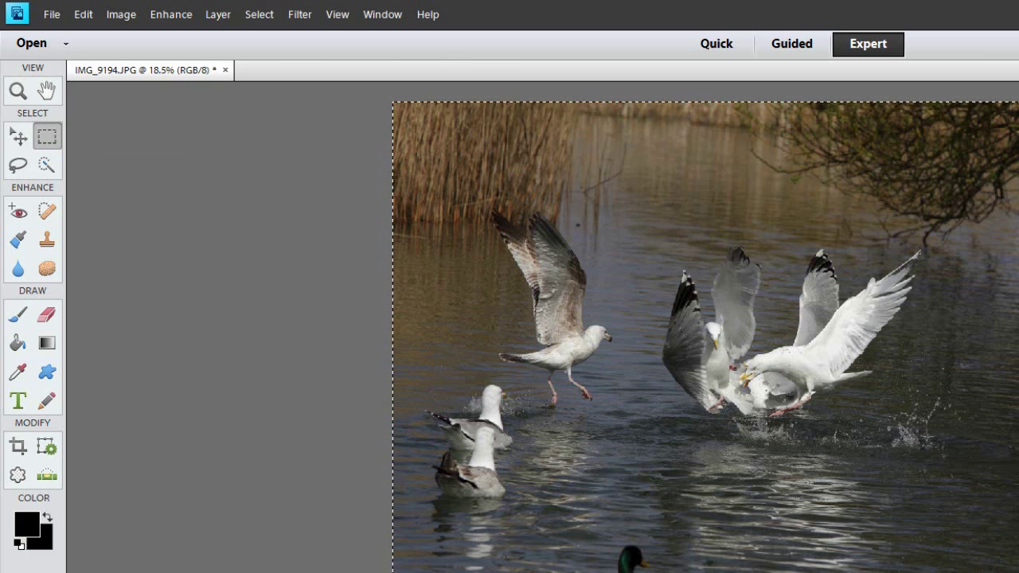
{"action": "key", "text": "ctrl+d"}
{"action": "key", "text": "ctrl+a"}
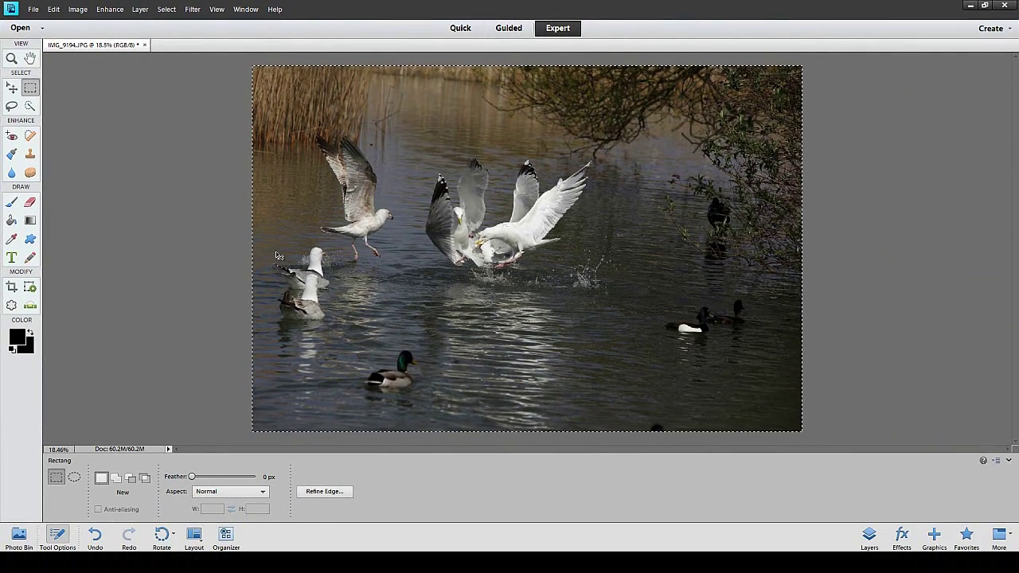
{"action": "key", "text": "ctrl+t"}
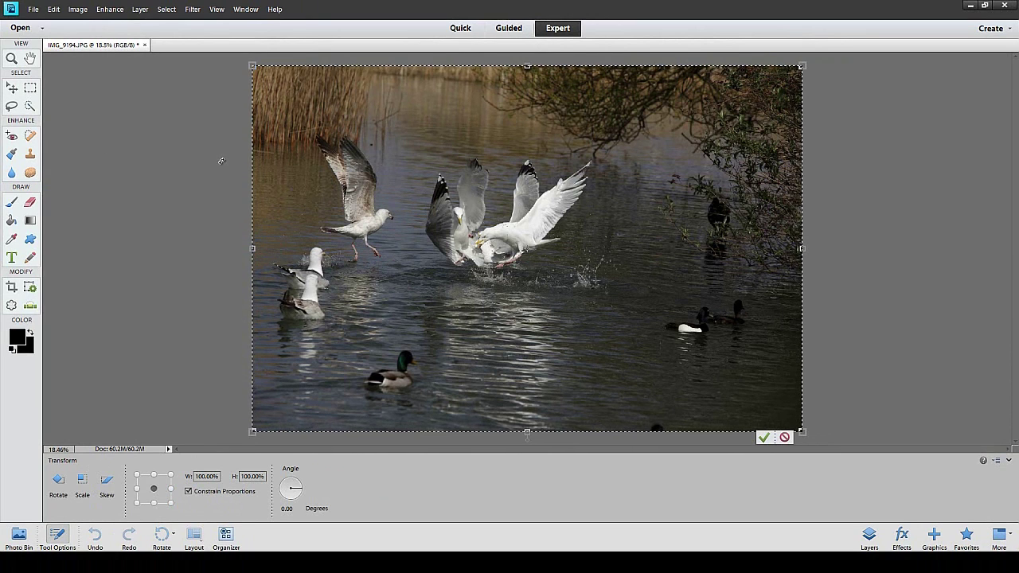
{"action": "left_click", "coordinate": [316, 167]}
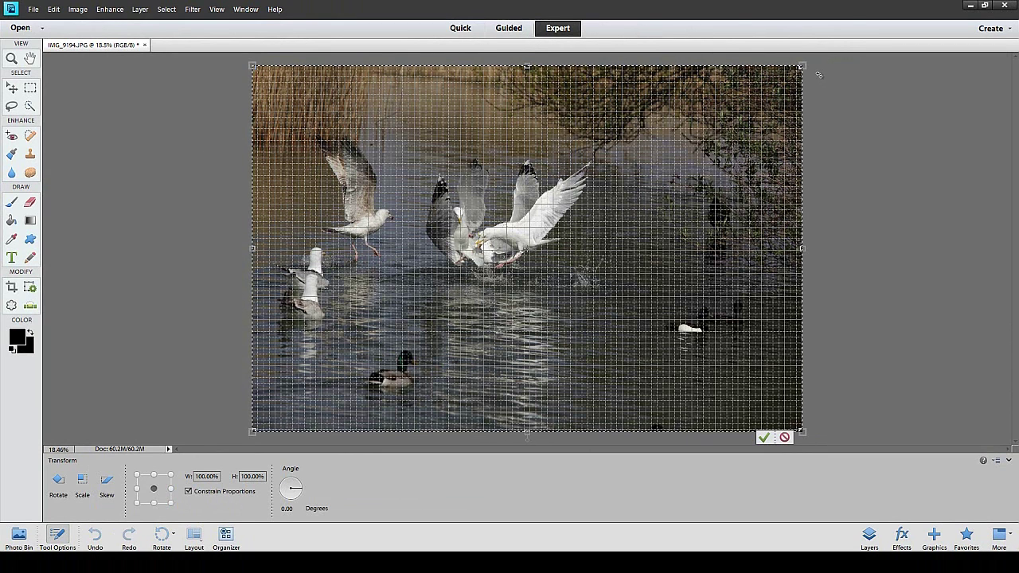
{"action": "left_click_drag", "start_coordinate": [823, 72], "coordinate": [810, 68]}
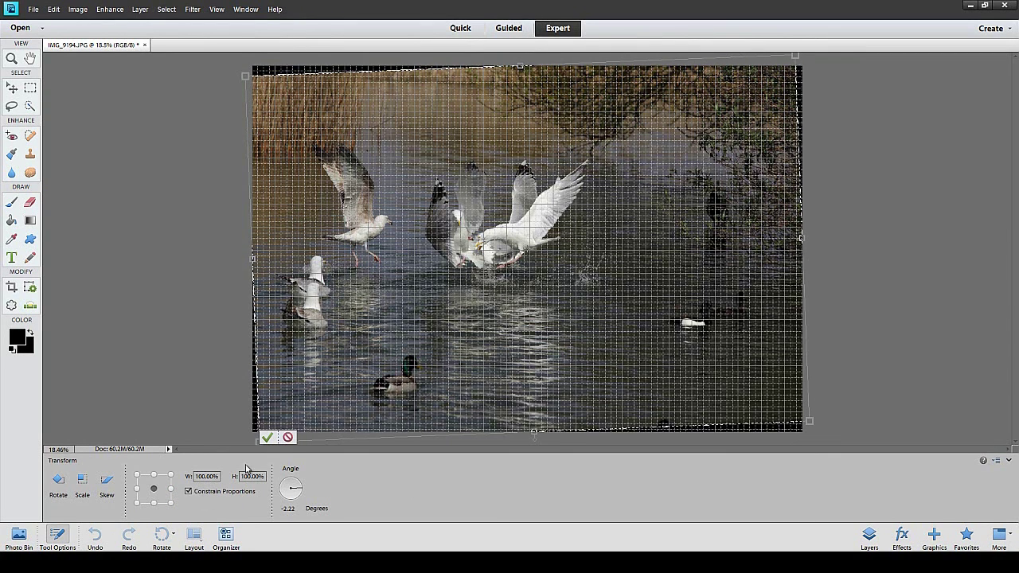
{"action": "left_click", "coordinate": [267, 437]}
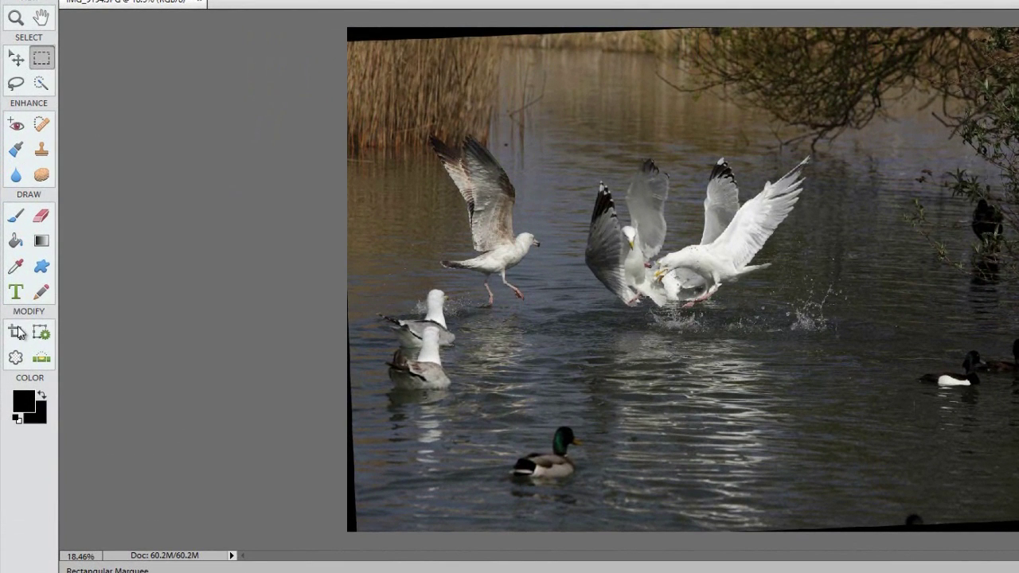
Step: Crop the photo tightly around the gulls, nudging the crop box into position
{"action": "left_click", "coordinate": [17, 331]}
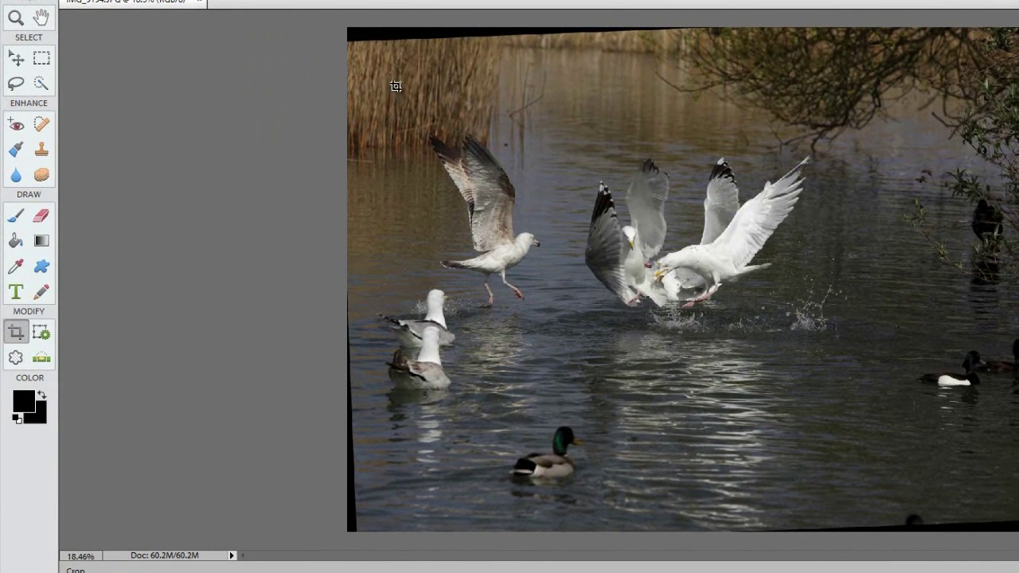
{"action": "left_click_drag", "start_coordinate": [390, 74], "coordinate": [873, 373]}
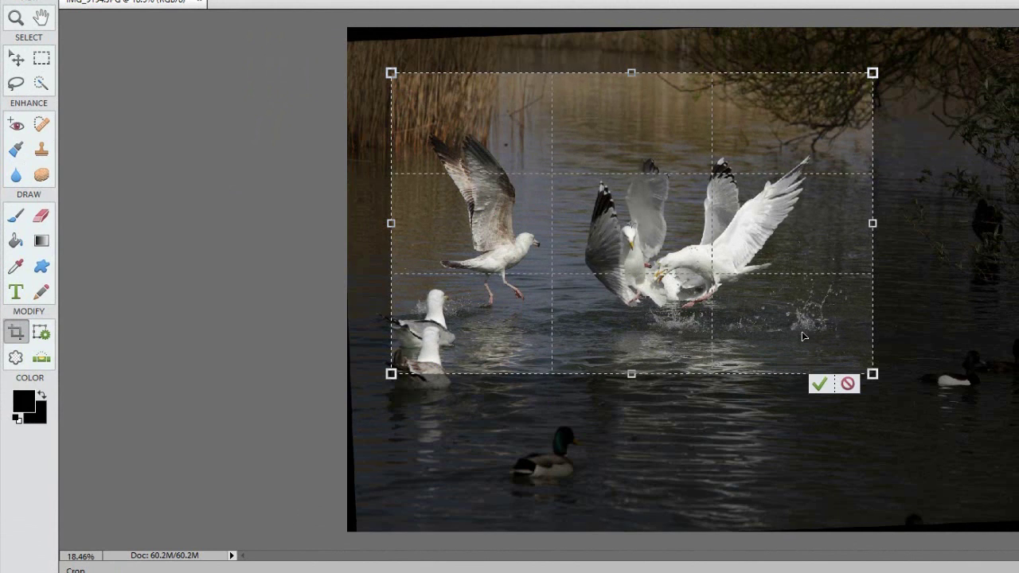
{"action": "key", "text": "Down"}
{"action": "key", "text": "Down"}
{"action": "key", "text": "Down"}
{"action": "key", "text": "Down"}
{"action": "key", "text": "Down"}
{"action": "key", "text": "Down"}
{"action": "key", "text": "Down"}
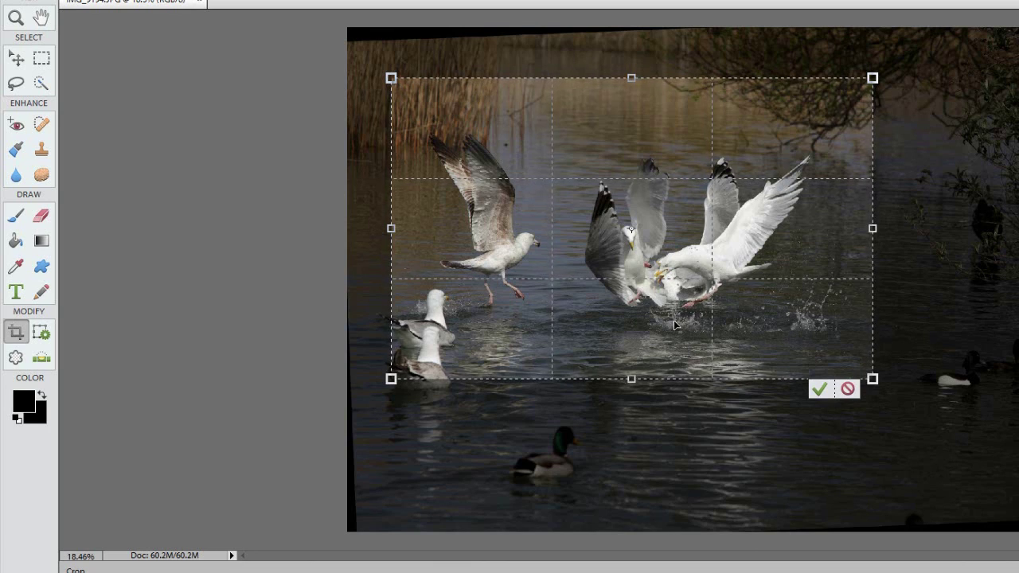
{"action": "left_click_drag", "start_coordinate": [673, 320], "coordinate": [673, 313]}
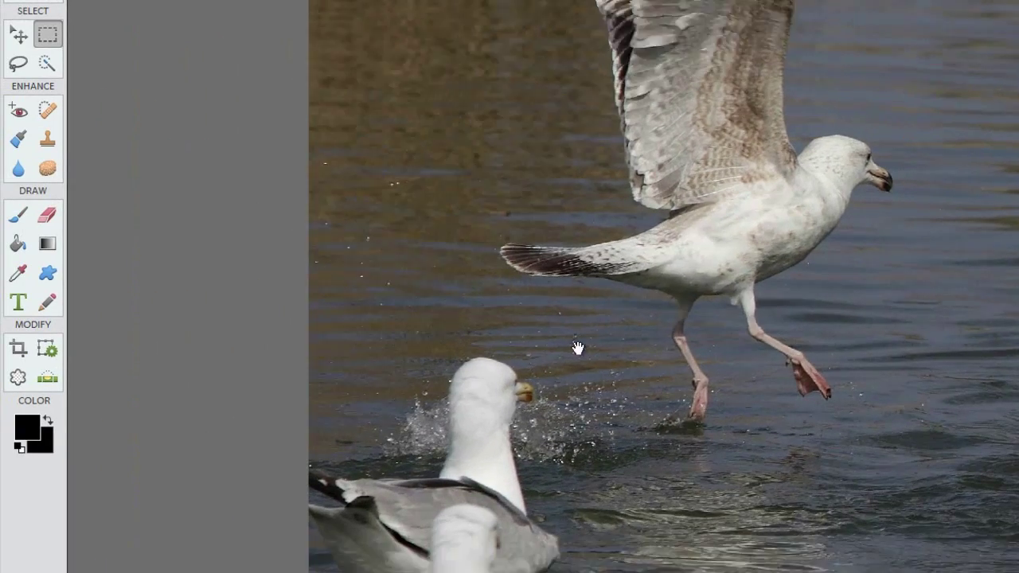
Step: Zoom in on the swimming gulls and ready the Clone Stamp at 49 px, 100% opacity
{"action": "left_click_drag", "start_coordinate": [576, 348], "coordinate": [599, 245]}
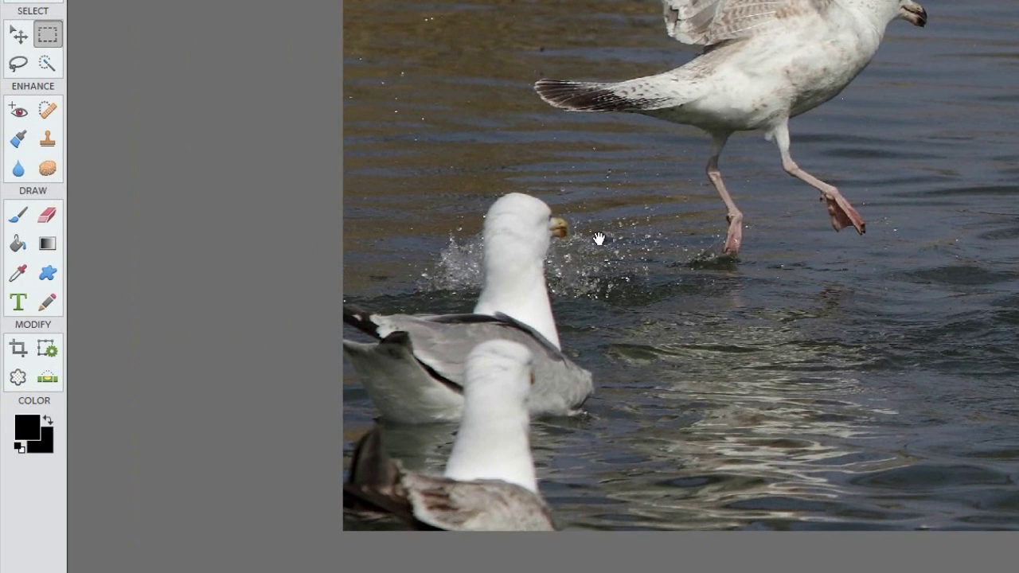
{"action": "left_click", "coordinate": [45, 143]}
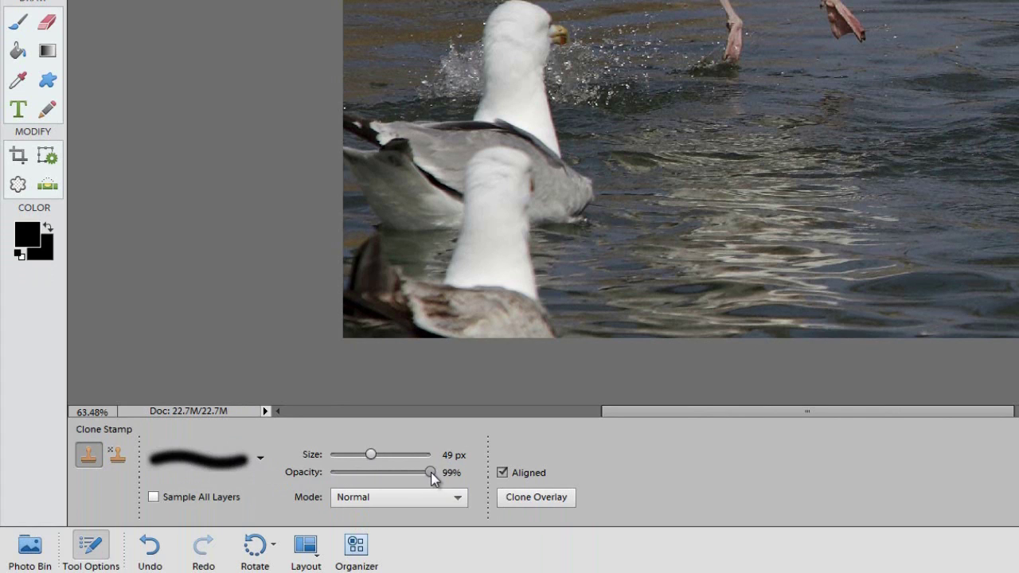
{"action": "left_click", "coordinate": [263, 459]}
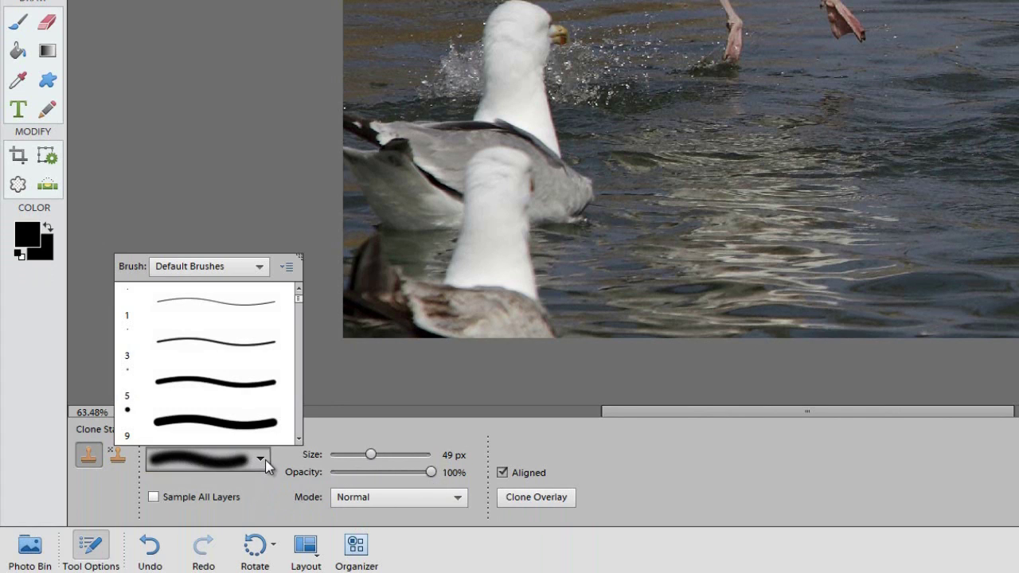
{"action": "left_click", "coordinate": [265, 459]}
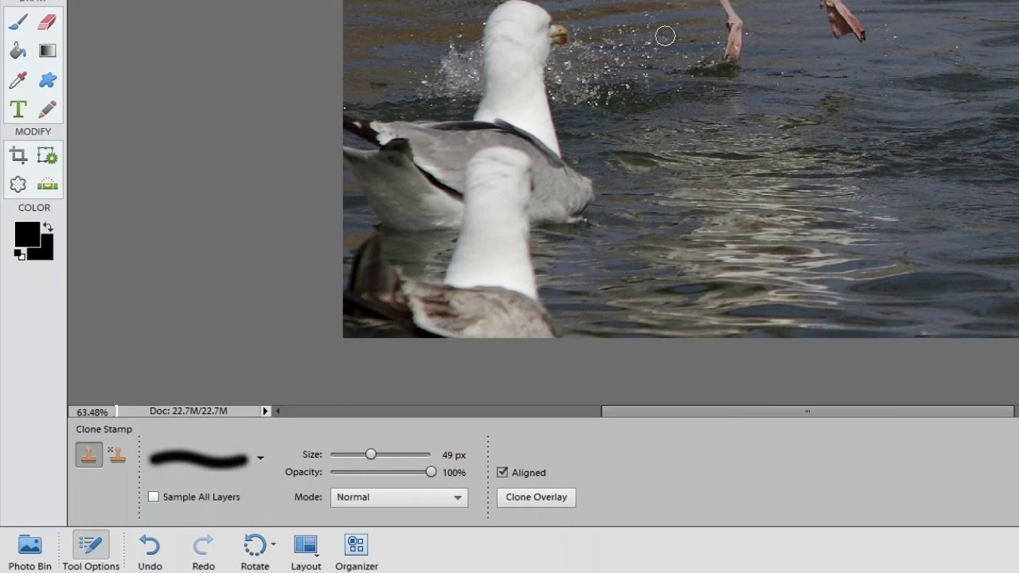
{"action": "scroll", "coordinate": [609, 77], "scroll_direction": "up", "scroll_amount": 5}
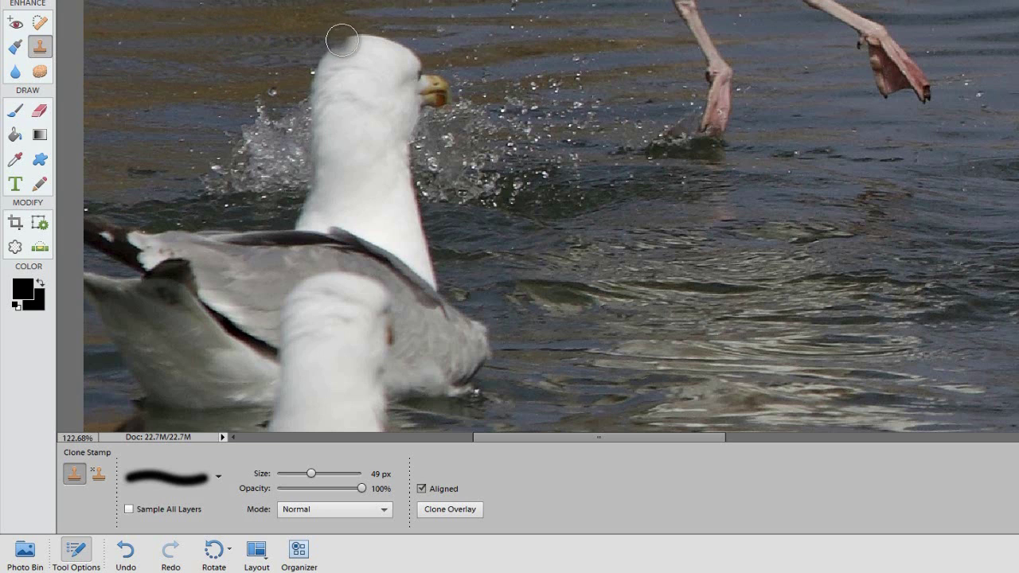
Step: Clone nearby water over the rear gull's head, beak tip and head edges
{"action": "mouse_move", "coordinate": [358, 40]}
{"action": "left_mouse_down"}
{"action": "mouse_move", "coordinate": [322, 75]}
{"action": "mouse_move", "coordinate": [353, 56]}
{"action": "mouse_move", "coordinate": [313, 70]}
{"action": "mouse_move", "coordinate": [383, 52]}
{"action": "mouse_move", "coordinate": [365, 40]}
{"action": "mouse_move", "coordinate": [399, 41]}
{"action": "mouse_move", "coordinate": [370, 56]}
{"action": "mouse_move", "coordinate": [414, 41]}
{"action": "mouse_move", "coordinate": [317, 94]}
{"action": "mouse_move", "coordinate": [418, 62]}
{"action": "mouse_move", "coordinate": [398, 85]}
{"action": "left_mouse_up"}
{"action": "left_click", "coordinate": [522, 56], "text": "alt"}
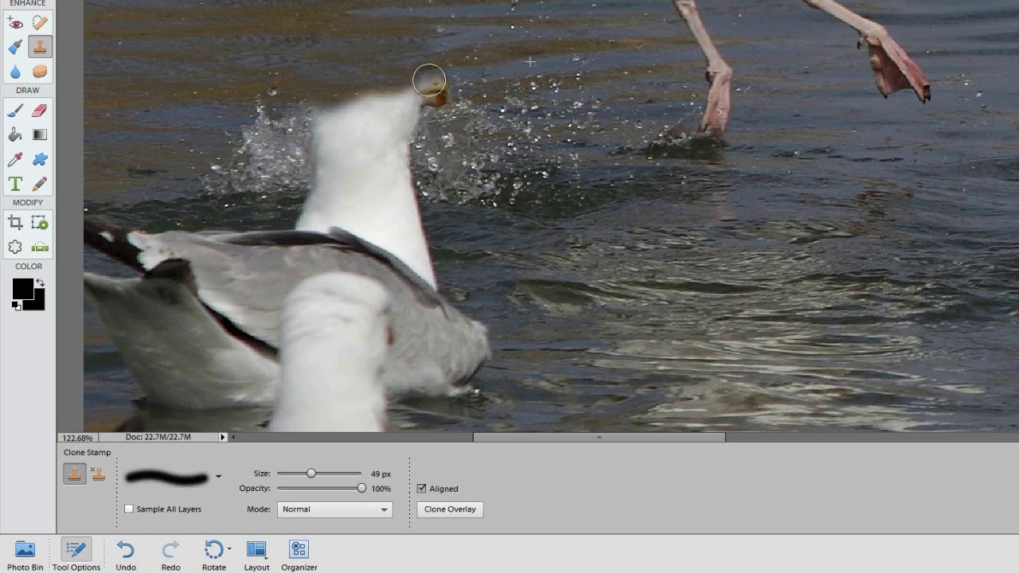
{"action": "mouse_move", "coordinate": [427, 87]}
{"action": "left_mouse_down"}
{"action": "mouse_move", "coordinate": [410, 99]}
{"action": "mouse_move", "coordinate": [430, 80]}
{"action": "mouse_move", "coordinate": [443, 94]}
{"action": "left_mouse_up"}
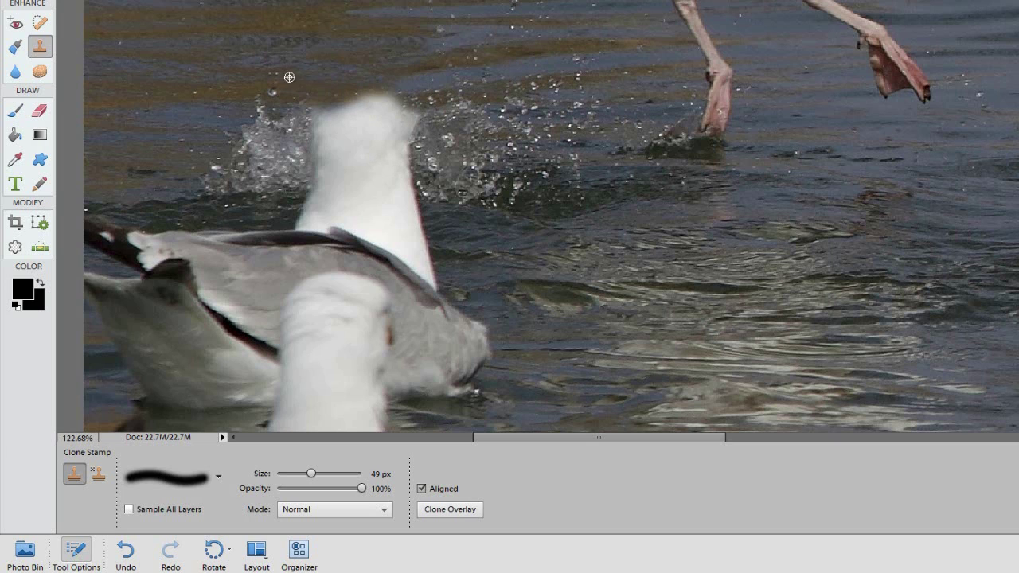
{"action": "left_click", "coordinate": [323, 78], "text": "alt"}
{"action": "mouse_move", "coordinate": [371, 86]}
{"action": "left_mouse_down"}
{"action": "mouse_move", "coordinate": [345, 100]}
{"action": "mouse_move", "coordinate": [390, 94]}
{"action": "mouse_move", "coordinate": [360, 224]}
{"action": "mouse_move", "coordinate": [528, 138]}
{"action": "mouse_move", "coordinate": [576, 92]}
{"action": "mouse_move", "coordinate": [558, 106]}
{"action": "mouse_move", "coordinate": [382, 114]}
{"action": "mouse_move", "coordinate": [396, 114]}
{"action": "mouse_move", "coordinate": [408, 164]}
{"action": "left_mouse_up"}
{"action": "left_click", "coordinate": [559, 104], "text": "alt"}
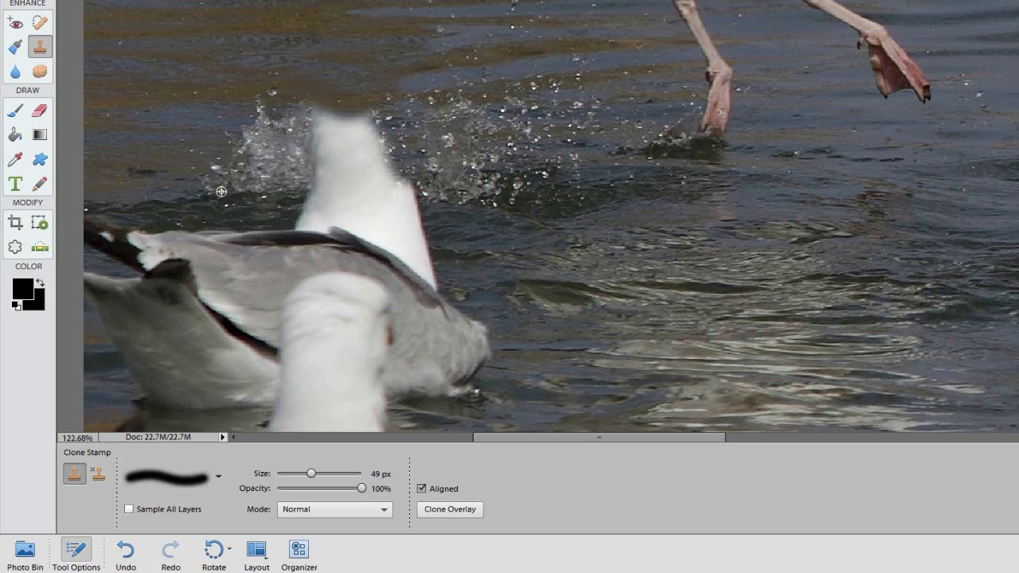
{"action": "mouse_move", "coordinate": [327, 182]}
{"action": "left_mouse_down"}
{"action": "mouse_move", "coordinate": [303, 199]}
{"action": "mouse_move", "coordinate": [318, 203]}
{"action": "left_mouse_up"}
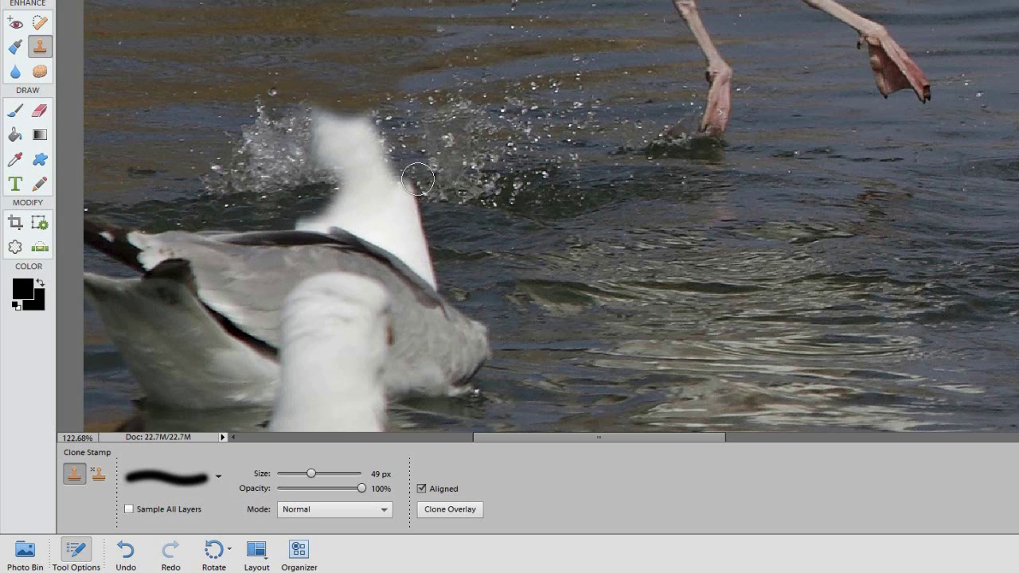
{"action": "left_click", "coordinate": [456, 201], "text": "alt"}
{"action": "mouse_move", "coordinate": [404, 193]}
{"action": "left_mouse_down"}
{"action": "mouse_move", "coordinate": [386, 185]}
{"action": "mouse_move", "coordinate": [398, 191]}
{"action": "left_mouse_up"}
Step: Paint dark water over the neck and splash texture over the leftover white blob
{"action": "left_click", "coordinate": [478, 230], "text": "alt"}
{"action": "mouse_move", "coordinate": [428, 222]}
{"action": "left_mouse_down"}
{"action": "mouse_move", "coordinate": [398, 218]}
{"action": "mouse_move", "coordinate": [432, 243]}
{"action": "mouse_move", "coordinate": [371, 204]}
{"action": "mouse_move", "coordinate": [355, 211]}
{"action": "mouse_move", "coordinate": [320, 193]}
{"action": "mouse_move", "coordinate": [344, 183]}
{"action": "mouse_move", "coordinate": [310, 209]}
{"action": "mouse_move", "coordinate": [326, 224]}
{"action": "left_mouse_up"}
{"action": "left_click", "coordinate": [194, 199], "text": "alt"}
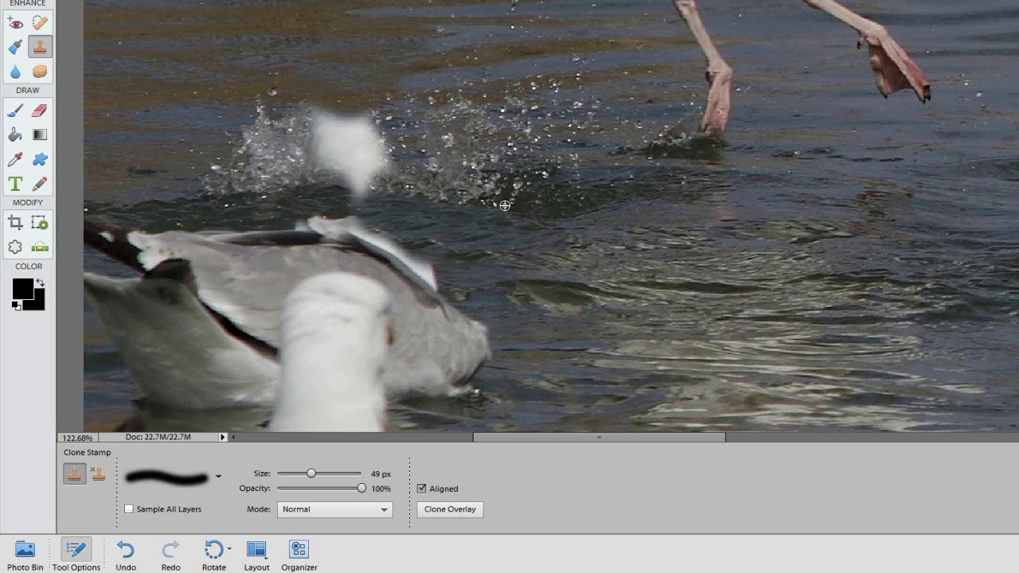
{"action": "left_click", "coordinate": [491, 136], "text": "alt"}
{"action": "mouse_move", "coordinate": [381, 146]}
{"action": "left_mouse_down"}
{"action": "mouse_move", "coordinate": [326, 135]}
{"action": "mouse_move", "coordinate": [374, 132]}
{"action": "mouse_move", "coordinate": [249, 172]}
{"action": "mouse_move", "coordinate": [318, 160]}
{"action": "mouse_move", "coordinate": [382, 164]}
{"action": "mouse_move", "coordinate": [345, 159]}
{"action": "mouse_move", "coordinate": [375, 164]}
{"action": "mouse_move", "coordinate": [382, 155]}
{"action": "mouse_move", "coordinate": [342, 199]}
{"action": "mouse_move", "coordinate": [366, 200]}
{"action": "left_mouse_up"}
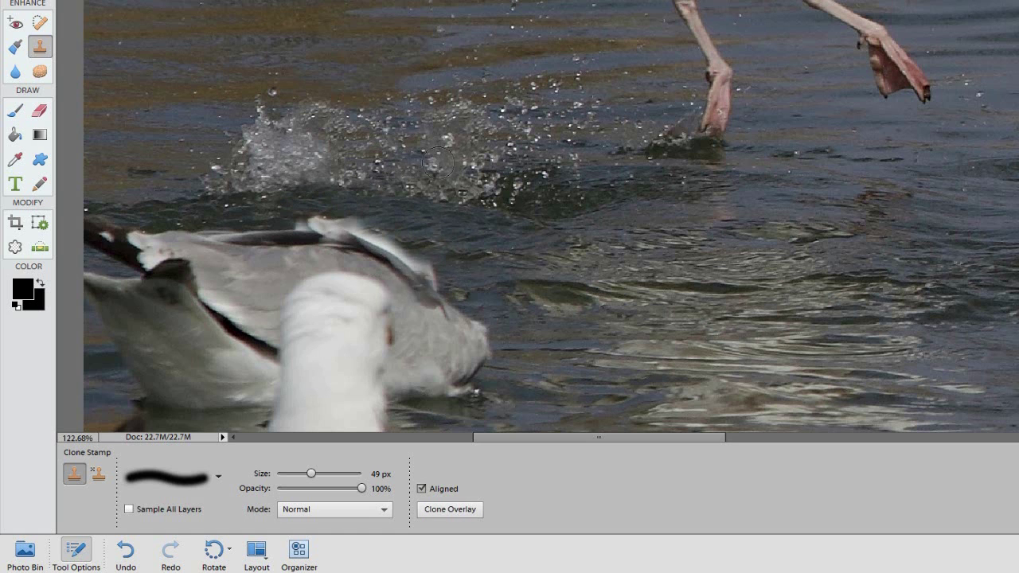
Step: Sample clean water on the right and clone it over the lower-left gull's wing and back
{"action": "scroll", "coordinate": [430, 135], "scroll_direction": "down", "scroll_amount": 5}
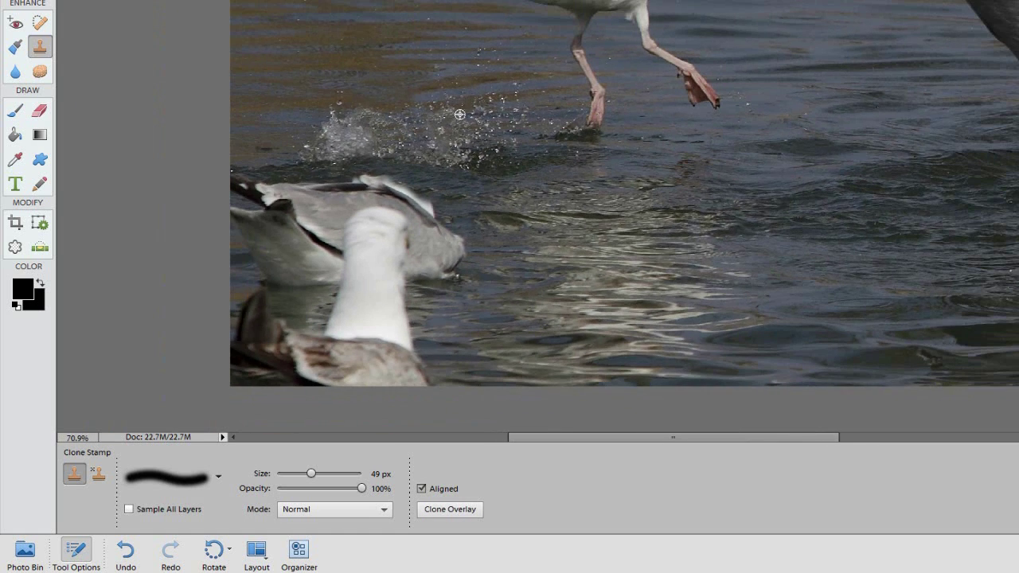
{"action": "scroll", "coordinate": [460, 114], "scroll_direction": "down", "scroll_amount": 1}
{"action": "left_click_drag", "start_coordinate": [425, 150], "coordinate": [426, 169]}
{"action": "scroll", "coordinate": [425, 190], "scroll_direction": "up", "scroll_amount": 2}
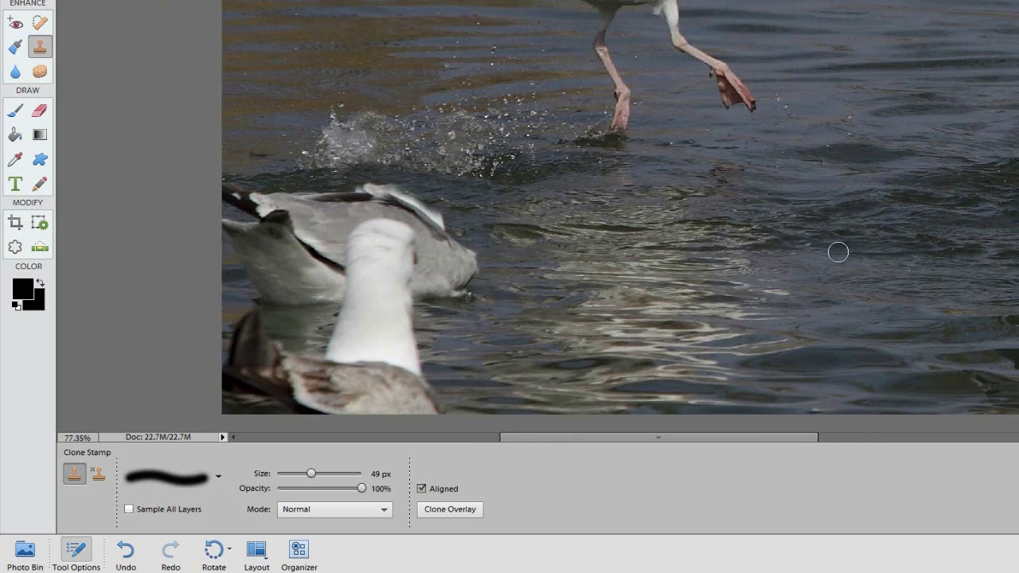
{"action": "left_click", "coordinate": [998, 225], "text": "alt"}
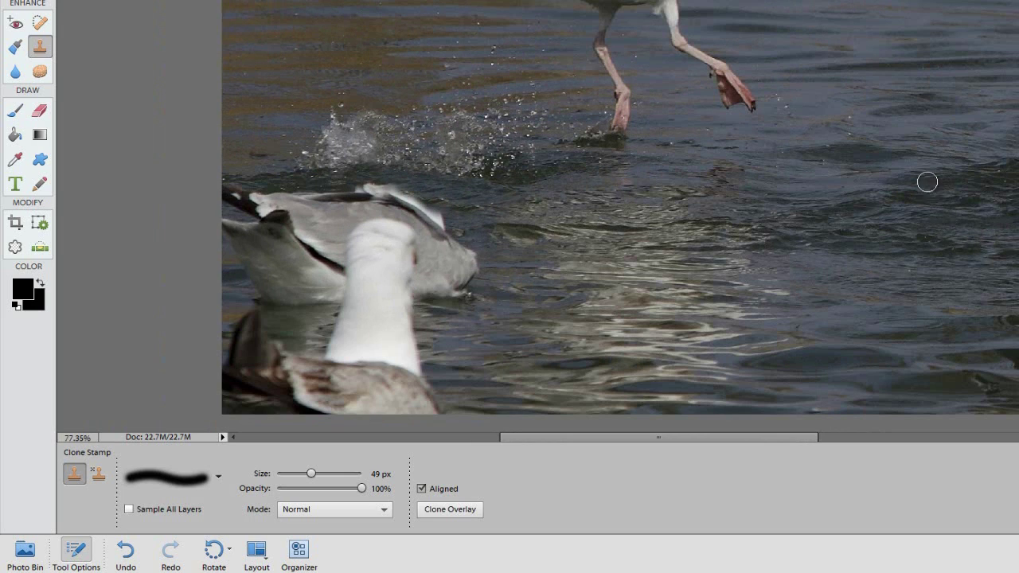
{"action": "scroll", "coordinate": [921, 168], "scroll_direction": "up", "scroll_amount": 10}
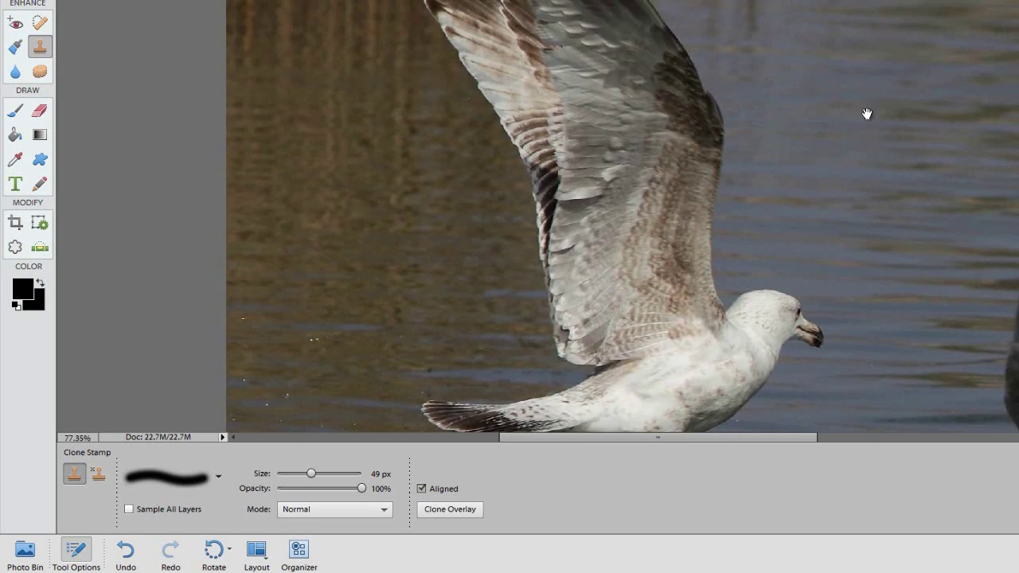
{"action": "left_click_drag", "start_coordinate": [849, 71], "coordinate": [830, 222]}
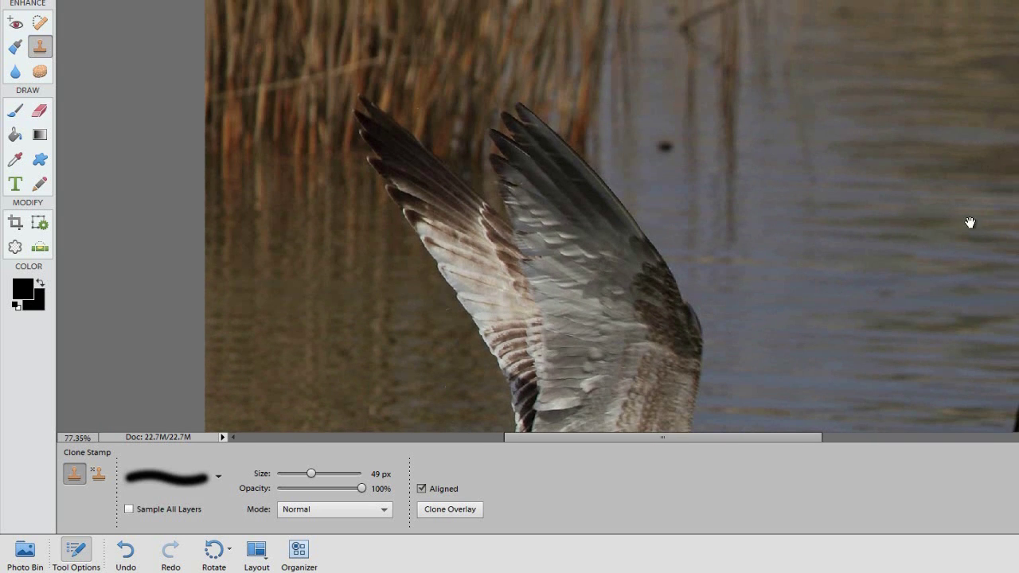
{"action": "scroll", "coordinate": [921, 241], "scroll_direction": "down", "scroll_amount": 10}
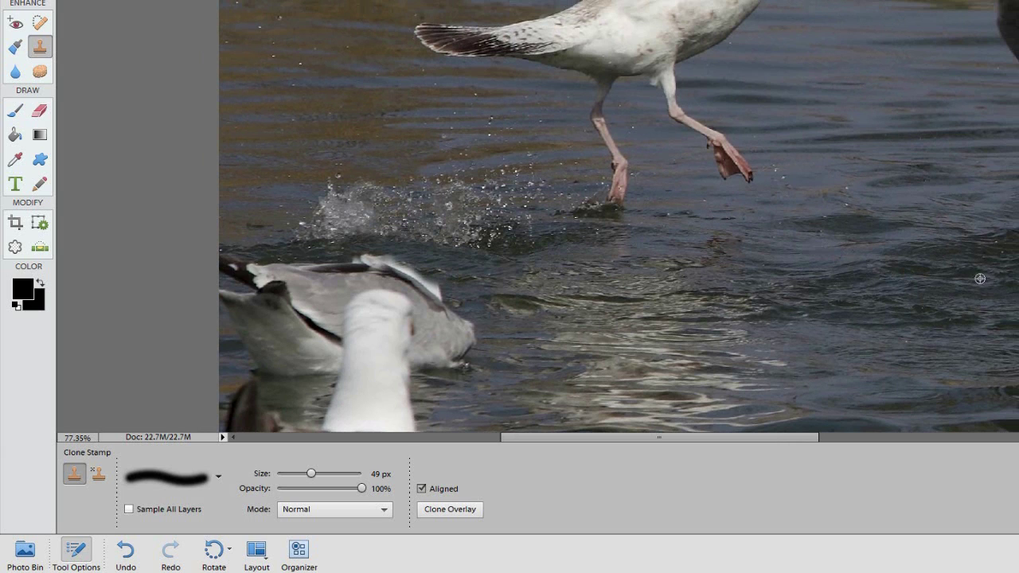
{"action": "left_click", "coordinate": [945, 275], "text": "alt"}
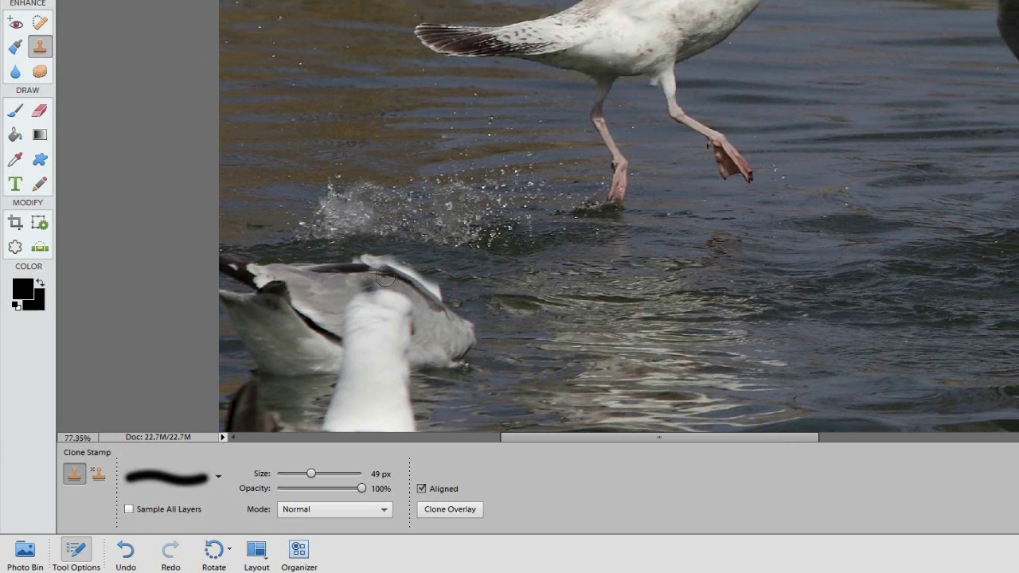
{"action": "mouse_move", "coordinate": [347, 256]}
{"action": "left_mouse_down"}
{"action": "mouse_move", "coordinate": [382, 257]}
{"action": "mouse_move", "coordinate": [288, 274]}
{"action": "mouse_move", "coordinate": [227, 264]}
{"action": "mouse_move", "coordinate": [268, 296]}
{"action": "mouse_move", "coordinate": [249, 289]}
{"action": "mouse_move", "coordinate": [274, 277]}
{"action": "mouse_move", "coordinate": [339, 276]}
{"action": "mouse_move", "coordinate": [325, 285]}
{"action": "mouse_move", "coordinate": [421, 275]}
{"action": "mouse_move", "coordinate": [442, 304]}
{"action": "mouse_move", "coordinate": [238, 318]}
{"action": "mouse_move", "coordinate": [220, 308]}
{"action": "mouse_move", "coordinate": [270, 317]}
{"action": "mouse_move", "coordinate": [250, 328]}
{"action": "mouse_move", "coordinate": [339, 338]}
{"action": "mouse_move", "coordinate": [308, 322]}
{"action": "mouse_move", "coordinate": [421, 303]}
{"action": "mouse_move", "coordinate": [421, 314]}
{"action": "mouse_move", "coordinate": [362, 315]}
{"action": "mouse_move", "coordinate": [394, 306]}
{"action": "mouse_move", "coordinate": [454, 319]}
{"action": "mouse_move", "coordinate": [464, 333]}
{"action": "mouse_move", "coordinate": [427, 349]}
{"action": "mouse_move", "coordinate": [460, 363]}
{"action": "mouse_move", "coordinate": [467, 340]}
{"action": "mouse_move", "coordinate": [438, 365]}
{"action": "mouse_move", "coordinate": [355, 337]}
{"action": "mouse_move", "coordinate": [269, 373]}
{"action": "mouse_move", "coordinate": [235, 366]}
{"action": "mouse_move", "coordinate": [390, 374]}
{"action": "left_mouse_up"}
Step: Clone water over the white gull remnant and along the photo's bottom
{"action": "left_click_drag", "start_coordinate": [399, 295], "coordinate": [447, 180]}
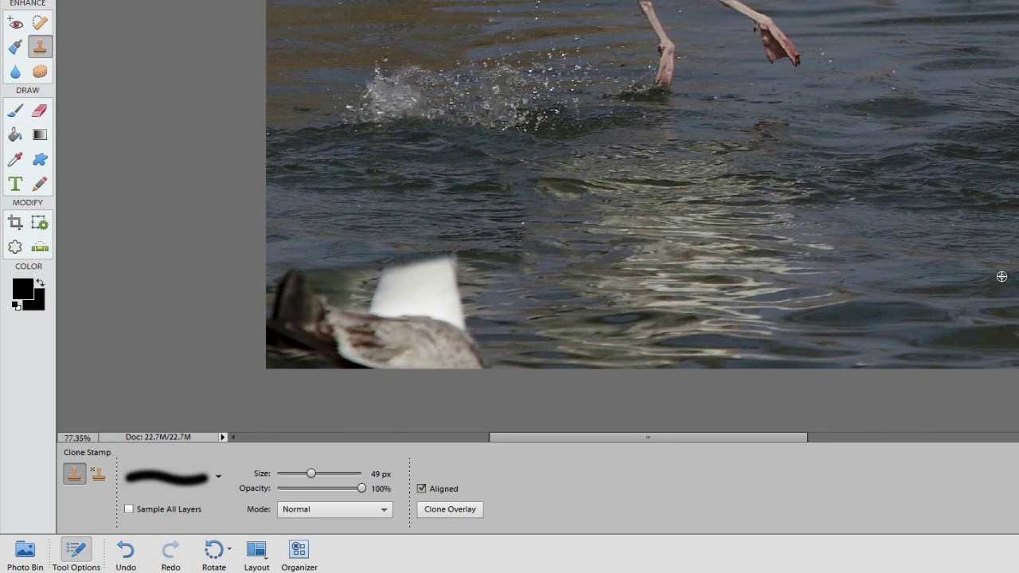
{"action": "mouse_move", "coordinate": [558, 277]}
{"action": "left_mouse_down"}
{"action": "mouse_move", "coordinate": [458, 262]}
{"action": "mouse_move", "coordinate": [374, 280]}
{"action": "mouse_move", "coordinate": [446, 264]}
{"action": "mouse_move", "coordinate": [333, 272]}
{"action": "mouse_move", "coordinate": [266, 292]}
{"action": "mouse_move", "coordinate": [287, 286]}
{"action": "mouse_move", "coordinate": [291, 272]}
{"action": "mouse_move", "coordinate": [405, 281]}
{"action": "mouse_move", "coordinate": [492, 271]}
{"action": "mouse_move", "coordinate": [361, 294]}
{"action": "mouse_move", "coordinate": [427, 313]}
{"action": "mouse_move", "coordinate": [270, 312]}
{"action": "mouse_move", "coordinate": [284, 327]}
{"action": "mouse_move", "coordinate": [251, 356]}
{"action": "mouse_move", "coordinate": [399, 359]}
{"action": "mouse_move", "coordinate": [310, 339]}
{"action": "mouse_move", "coordinate": [413, 316]}
{"action": "mouse_move", "coordinate": [301, 317]}
{"action": "mouse_move", "coordinate": [363, 314]}
{"action": "mouse_move", "coordinate": [301, 290]}
{"action": "mouse_move", "coordinate": [340, 276]}
{"action": "mouse_move", "coordinate": [447, 324]}
{"action": "mouse_move", "coordinate": [362, 350]}
{"action": "mouse_move", "coordinate": [449, 335]}
{"action": "mouse_move", "coordinate": [462, 353]}
{"action": "mouse_move", "coordinate": [478, 351]}
{"action": "mouse_move", "coordinate": [475, 337]}
{"action": "mouse_move", "coordinate": [498, 360]}
{"action": "left_mouse_up"}
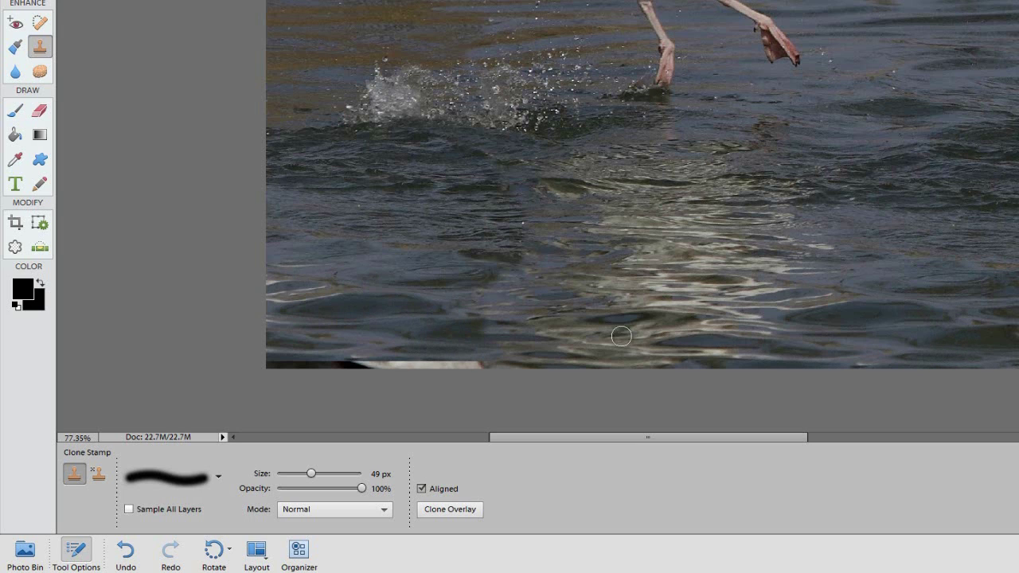
{"action": "mouse_move", "coordinate": [537, 332]}
{"action": "left_mouse_down"}
{"action": "mouse_move", "coordinate": [402, 348]}
{"action": "mouse_move", "coordinate": [484, 361]}
{"action": "mouse_move", "coordinate": [298, 364]}
{"action": "left_mouse_up"}
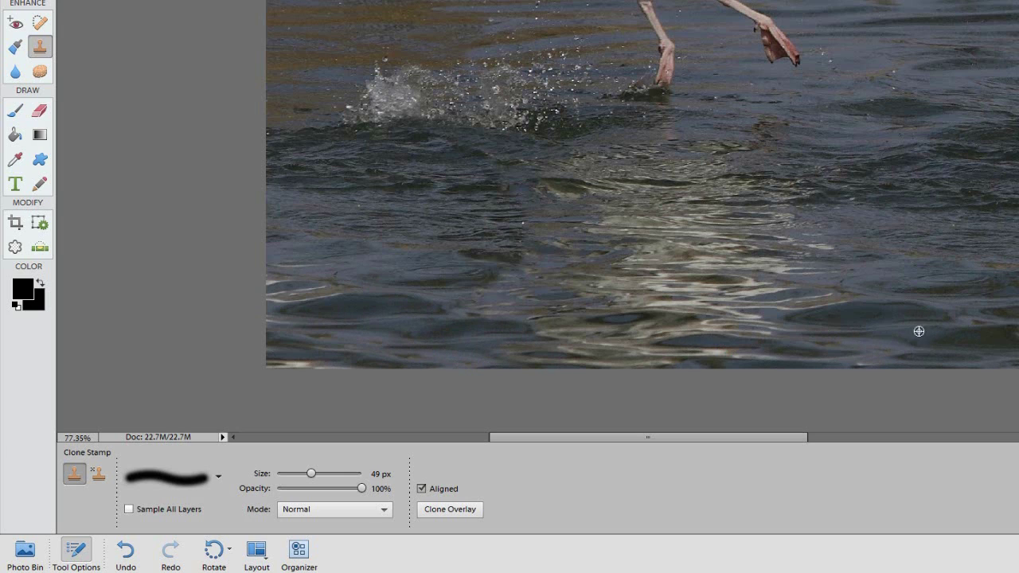
Step: Darken the light strip, bright reflections and light patches along the bottom-left edge
{"action": "left_click_drag", "start_coordinate": [349, 364], "coordinate": [263, 360]}
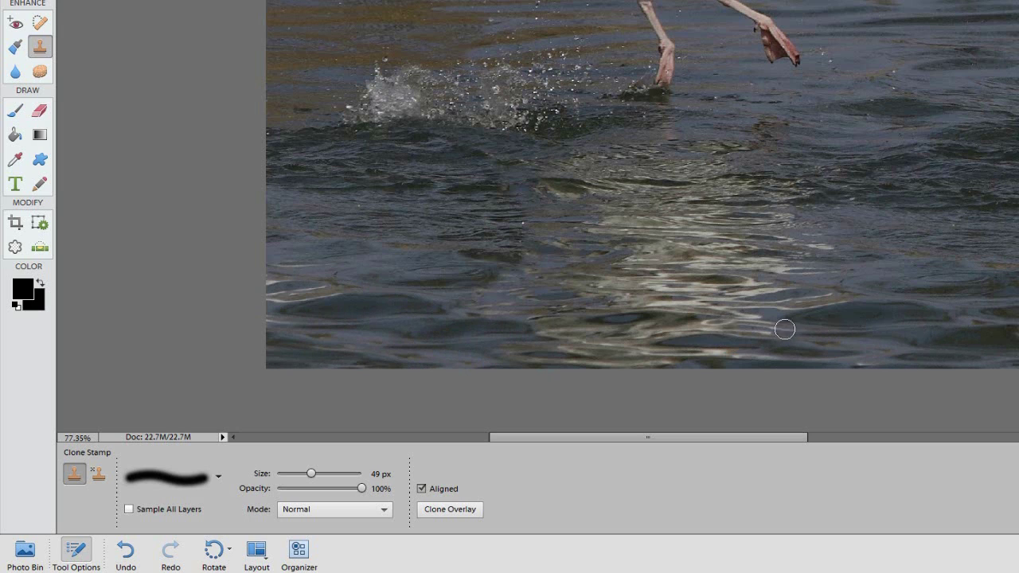
{"action": "left_click", "coordinate": [978, 298], "text": "alt"}
{"action": "mouse_move", "coordinate": [310, 308]}
{"action": "left_mouse_down"}
{"action": "mouse_move", "coordinate": [249, 307]}
{"action": "mouse_move", "coordinate": [346, 301]}
{"action": "mouse_move", "coordinate": [248, 289]}
{"action": "mouse_move", "coordinate": [322, 277]}
{"action": "mouse_move", "coordinate": [251, 313]}
{"action": "mouse_move", "coordinate": [283, 310]}
{"action": "left_mouse_up"}
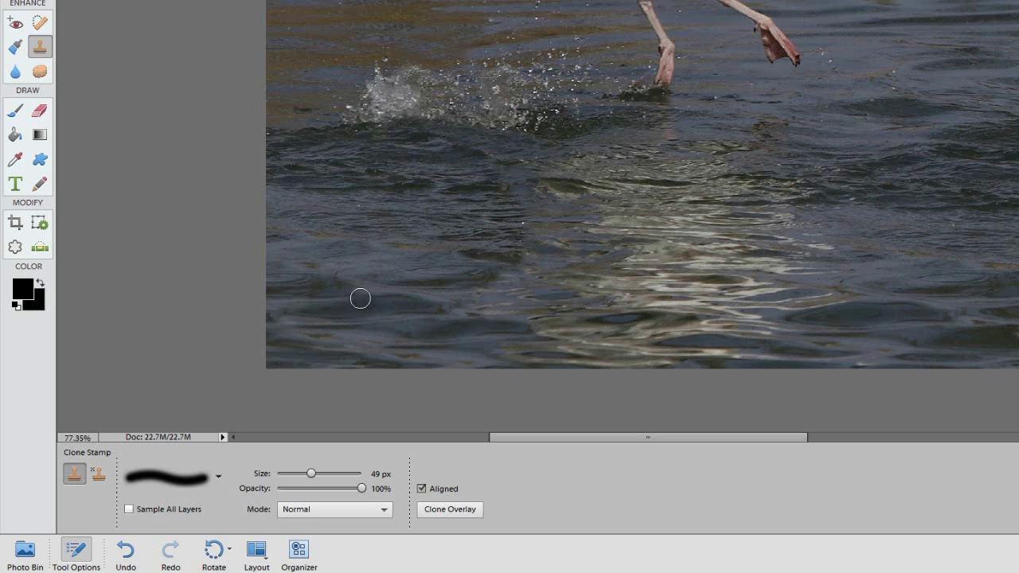
{"action": "left_click_drag", "start_coordinate": [361, 298], "coordinate": [407, 286]}
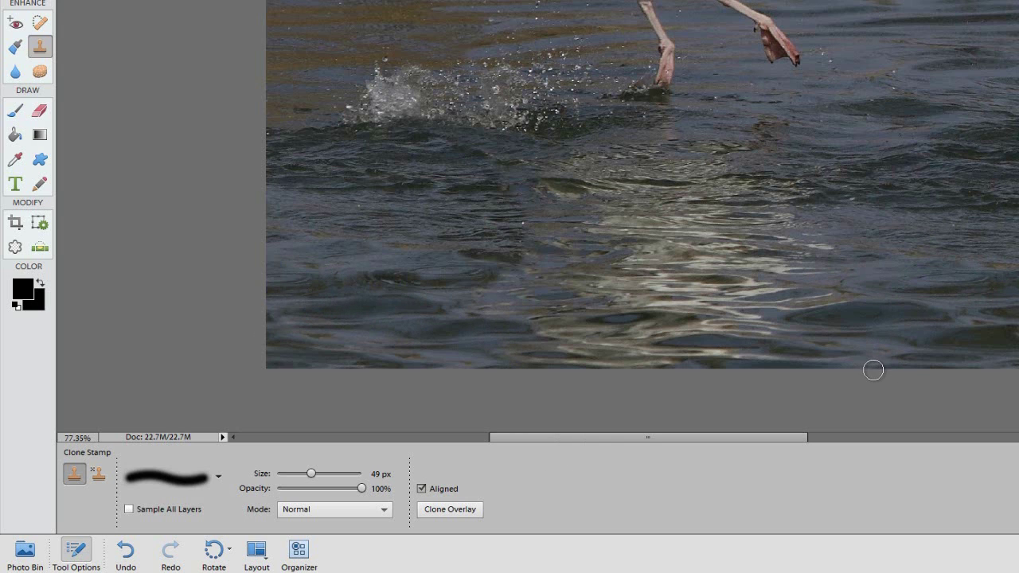
{"action": "scroll", "coordinate": [837, 220], "scroll_direction": "down", "scroll_amount": 8}
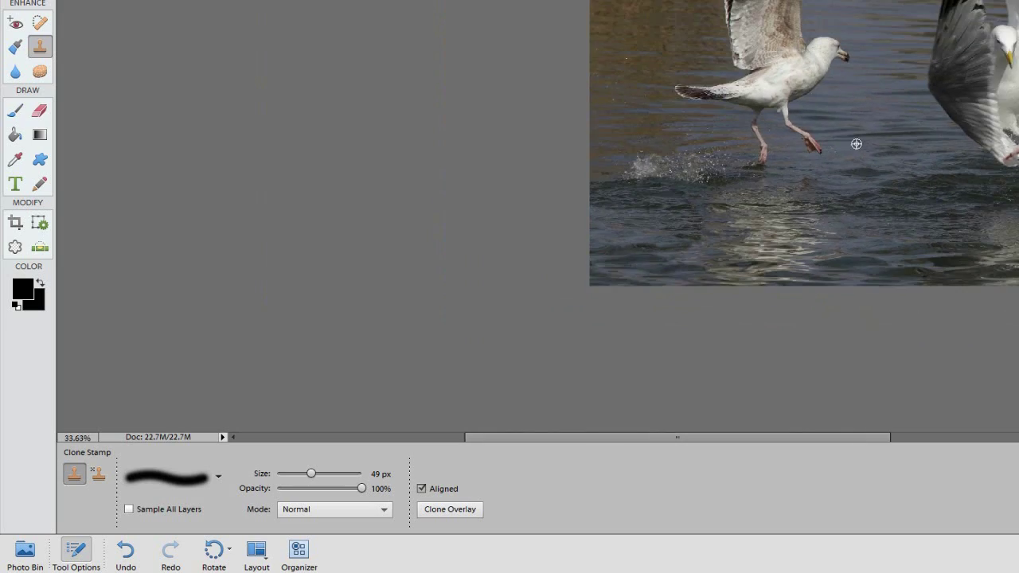
{"action": "scroll", "coordinate": [713, 275], "scroll_direction": "down", "scroll_amount": 2}
{"action": "scroll", "coordinate": [491, 374], "scroll_direction": "up", "scroll_amount": 10}
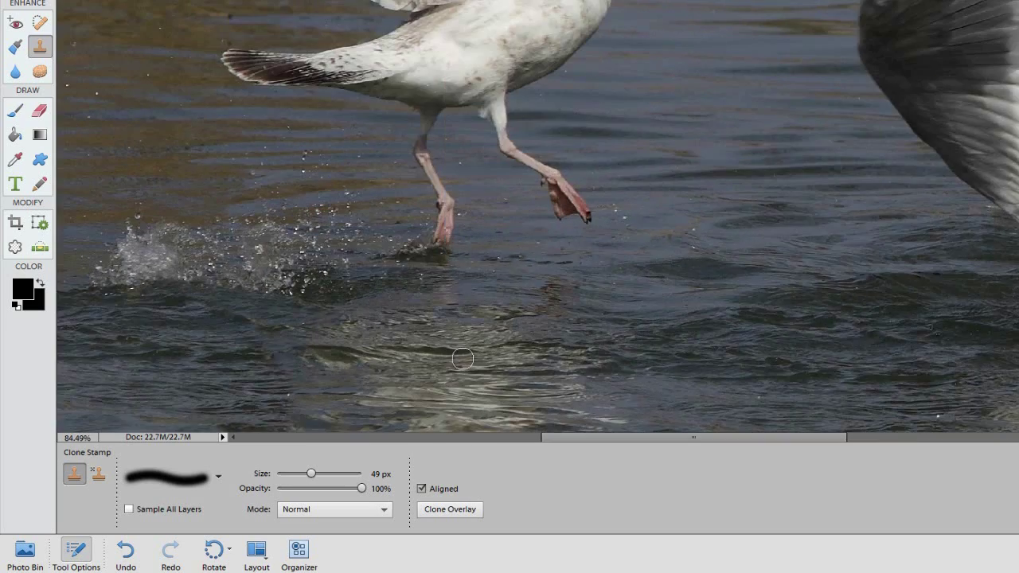
{"action": "left_click_drag", "start_coordinate": [427, 371], "coordinate": [620, 199]}
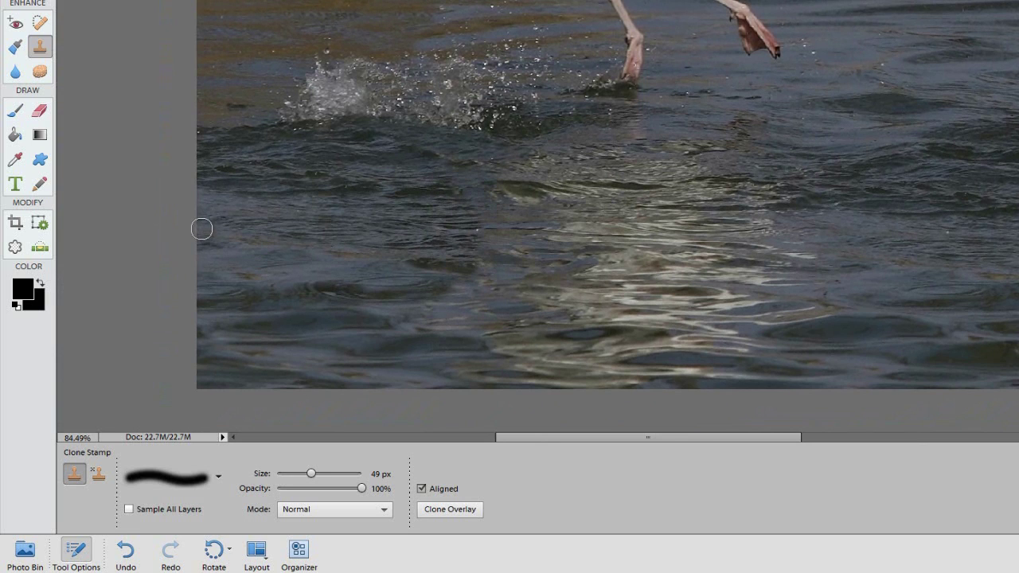
Step: Set up the Healing Brush at 40 px size with 0% hardness
{"action": "left_click", "coordinate": [38, 25]}
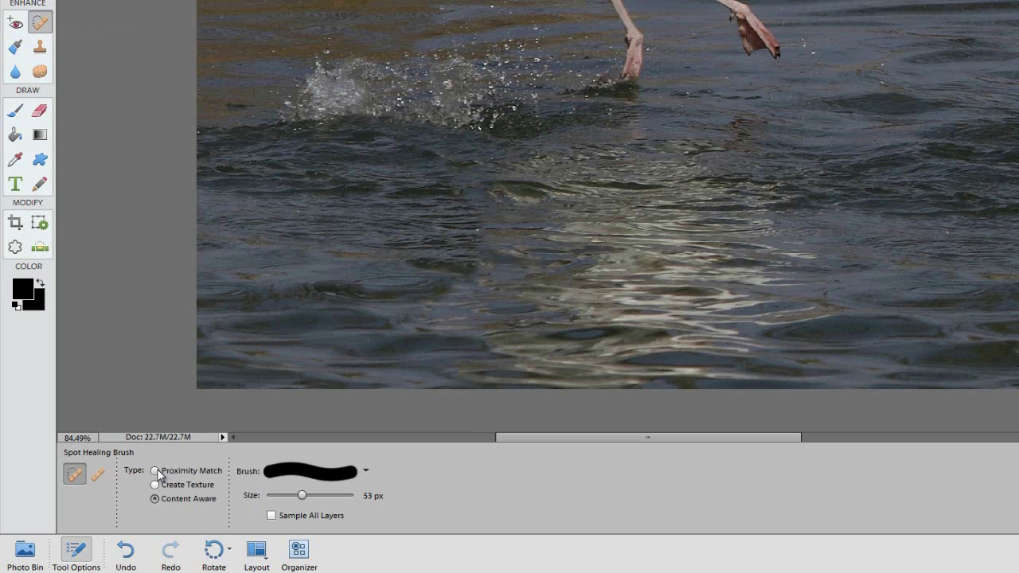
{"action": "left_click", "coordinate": [98, 475]}
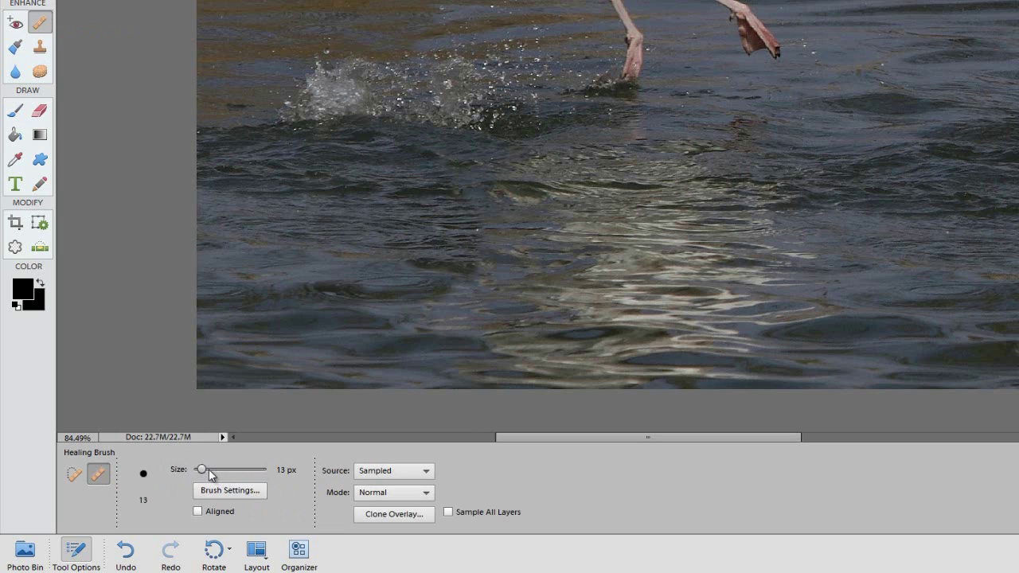
{"action": "left_click_drag", "start_coordinate": [209, 470], "coordinate": [226, 470]}
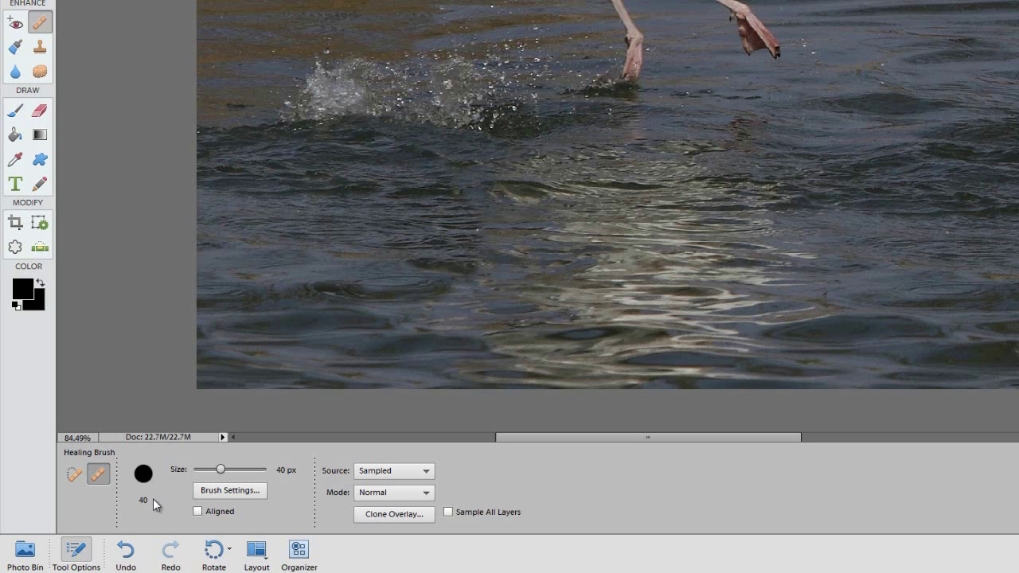
{"action": "left_click", "coordinate": [221, 492]}
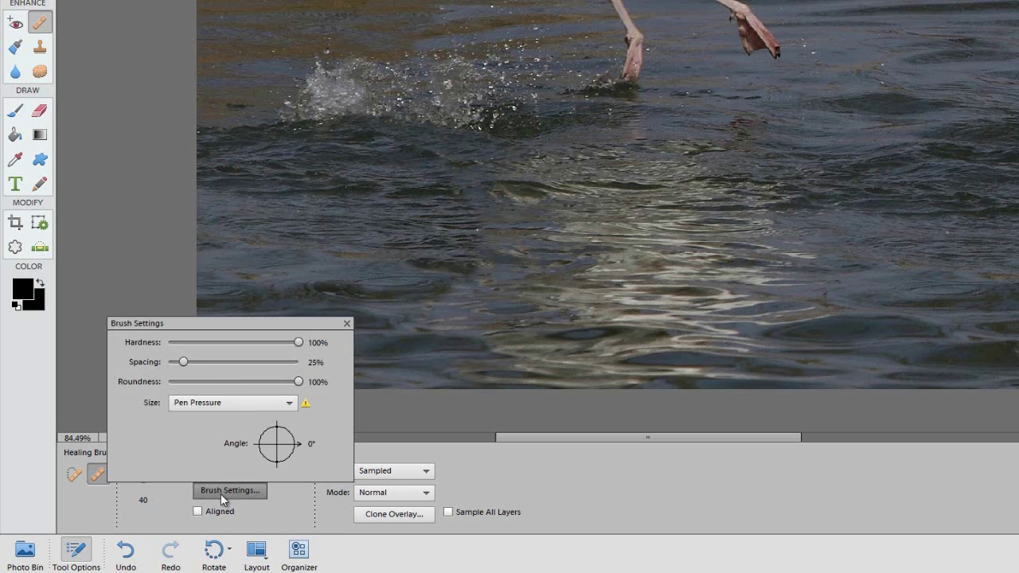
{"action": "left_click_drag", "start_coordinate": [300, 342], "coordinate": [168, 343]}
{"action": "left_click", "coordinate": [298, 490]}
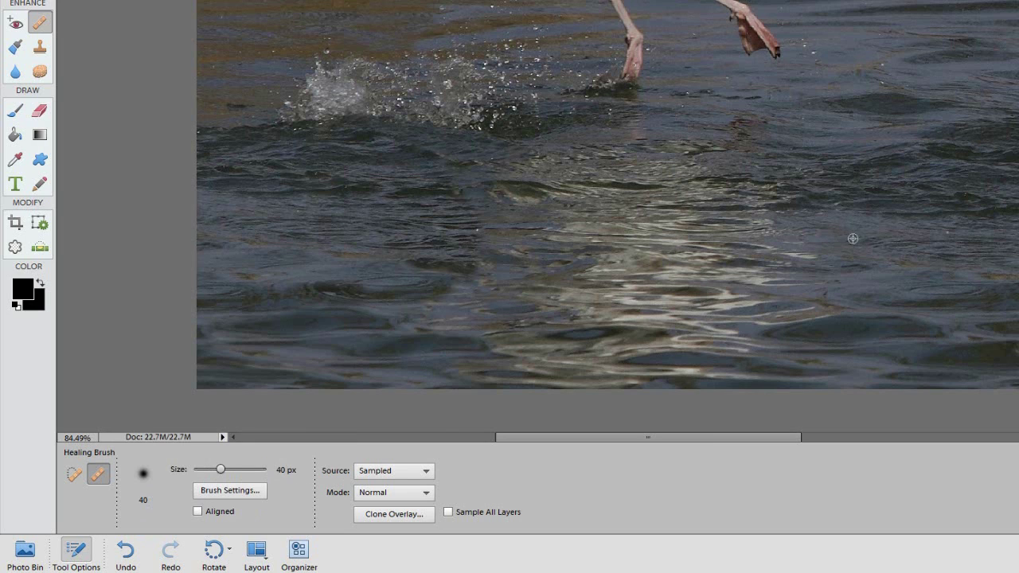
Step: Sample water on the right and blend the cloned water, undoing the last stroke
{"action": "mouse_move", "coordinate": [479, 260]}
{"action": "left_mouse_down"}
{"action": "mouse_move", "coordinate": [471, 178]}
{"action": "mouse_move", "coordinate": [437, 263]}
{"action": "mouse_move", "coordinate": [464, 250]}
{"action": "mouse_move", "coordinate": [441, 252]}
{"action": "mouse_move", "coordinate": [448, 268]}
{"action": "mouse_move", "coordinate": [413, 275]}
{"action": "mouse_move", "coordinate": [438, 282]}
{"action": "mouse_move", "coordinate": [425, 261]}
{"action": "mouse_move", "coordinate": [456, 270]}
{"action": "mouse_move", "coordinate": [402, 308]}
{"action": "mouse_move", "coordinate": [481, 268]}
{"action": "mouse_move", "coordinate": [452, 232]}
{"action": "mouse_move", "coordinate": [431, 230]}
{"action": "mouse_move", "coordinate": [486, 234]}
{"action": "left_mouse_up"}
{"action": "left_click", "coordinate": [870, 257], "text": "alt"}
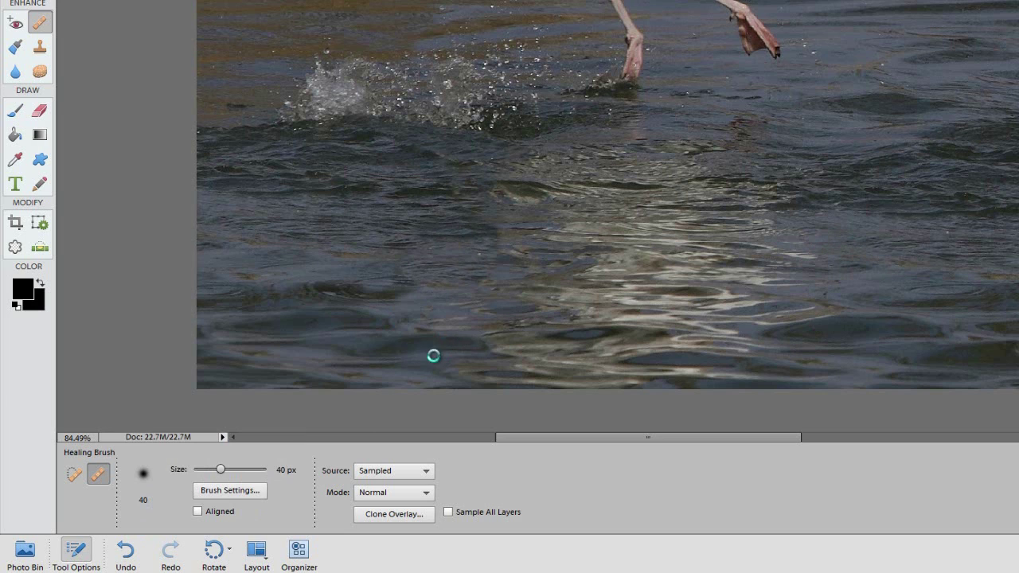
{"action": "mouse_move", "coordinate": [420, 305]}
{"action": "left_mouse_down"}
{"action": "mouse_move", "coordinate": [499, 263]}
{"action": "mouse_move", "coordinate": [371, 254]}
{"action": "left_mouse_up"}
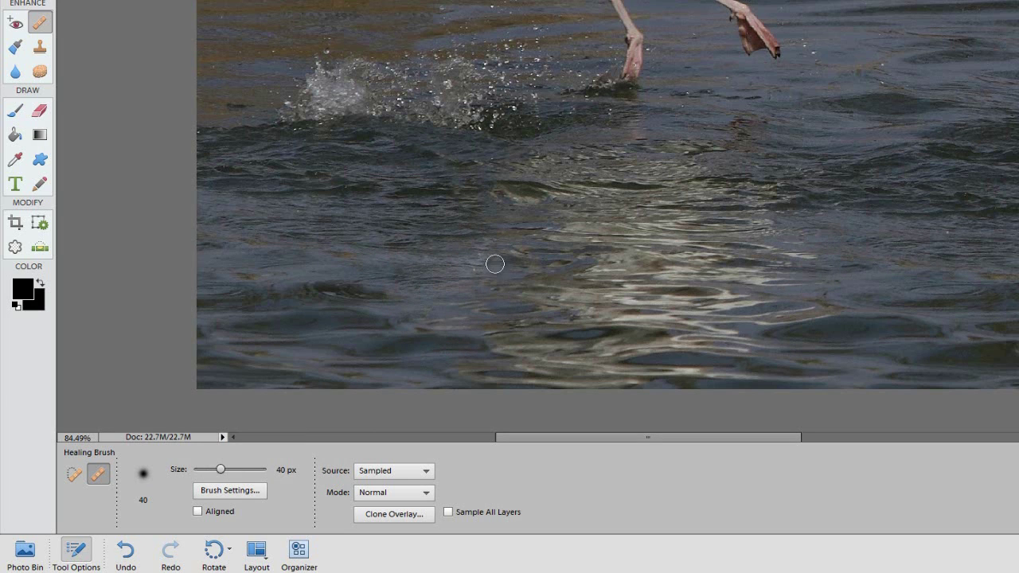
{"action": "mouse_move", "coordinate": [491, 264]}
{"action": "left_mouse_down"}
{"action": "mouse_move", "coordinate": [462, 259]}
{"action": "mouse_move", "coordinate": [423, 279]}
{"action": "mouse_move", "coordinate": [406, 325]}
{"action": "mouse_move", "coordinate": [477, 322]}
{"action": "mouse_move", "coordinate": [372, 321]}
{"action": "left_mouse_up"}
{"action": "key", "text": "ctrl+z"}
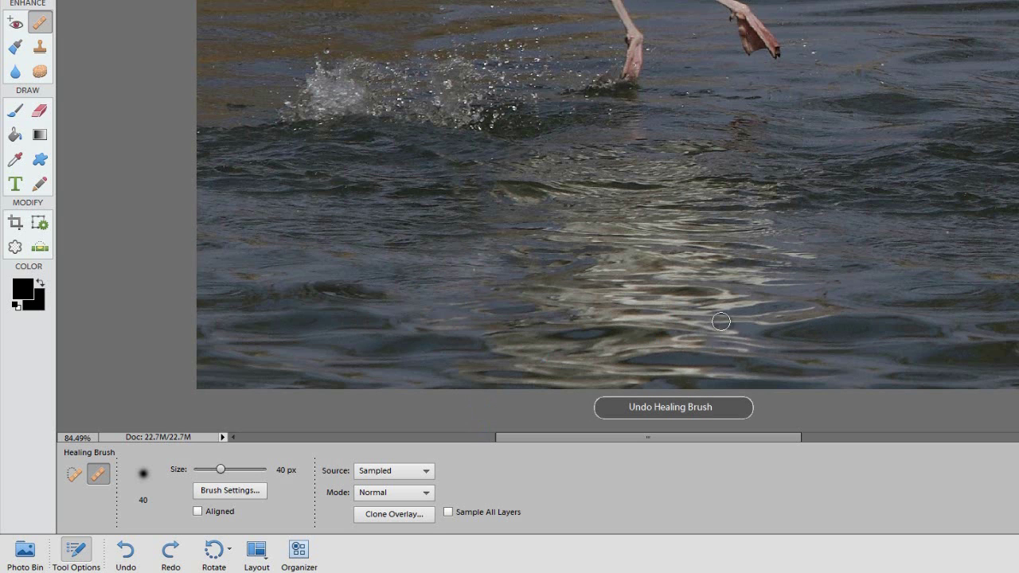
{"action": "scroll", "coordinate": [737, 316], "scroll_direction": "down", "scroll_amount": 3}
{"action": "scroll", "coordinate": [737, 313], "scroll_direction": "down", "scroll_amount": 3}
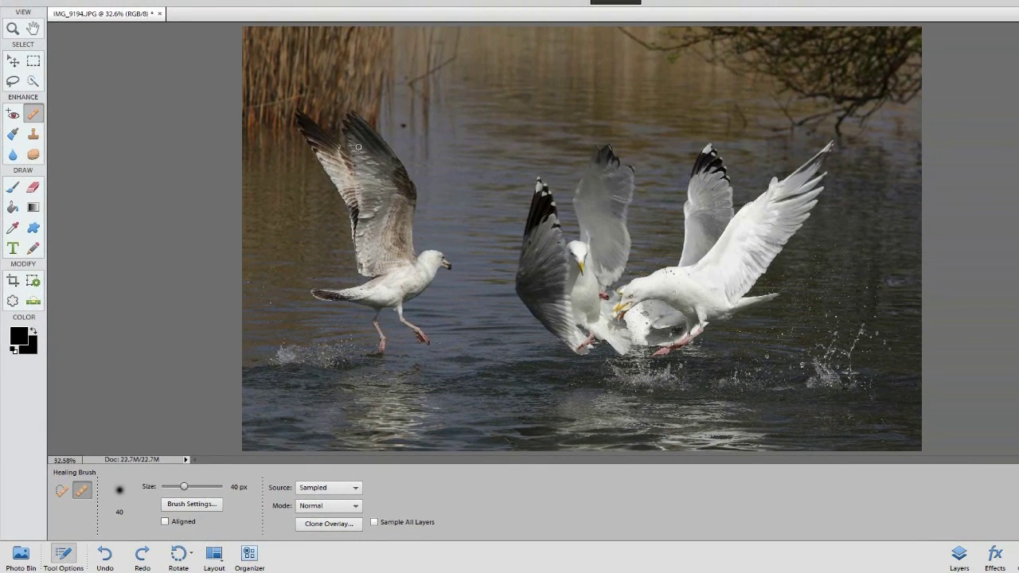
{"action": "scroll", "coordinate": [365, 250], "scroll_direction": "down", "scroll_amount": 1}
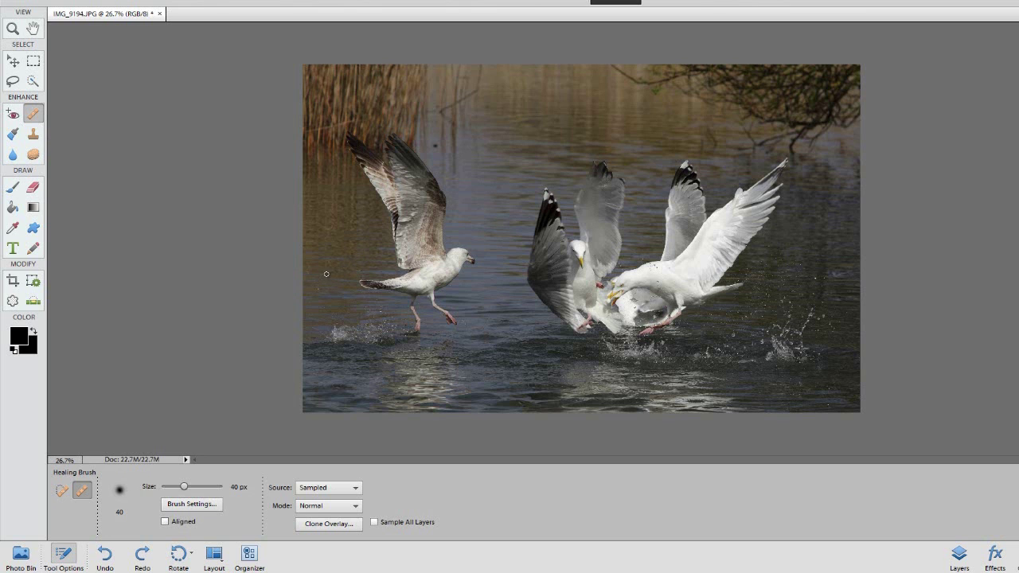
{"action": "scroll", "coordinate": [469, 252], "scroll_direction": "up", "scroll_amount": 3}
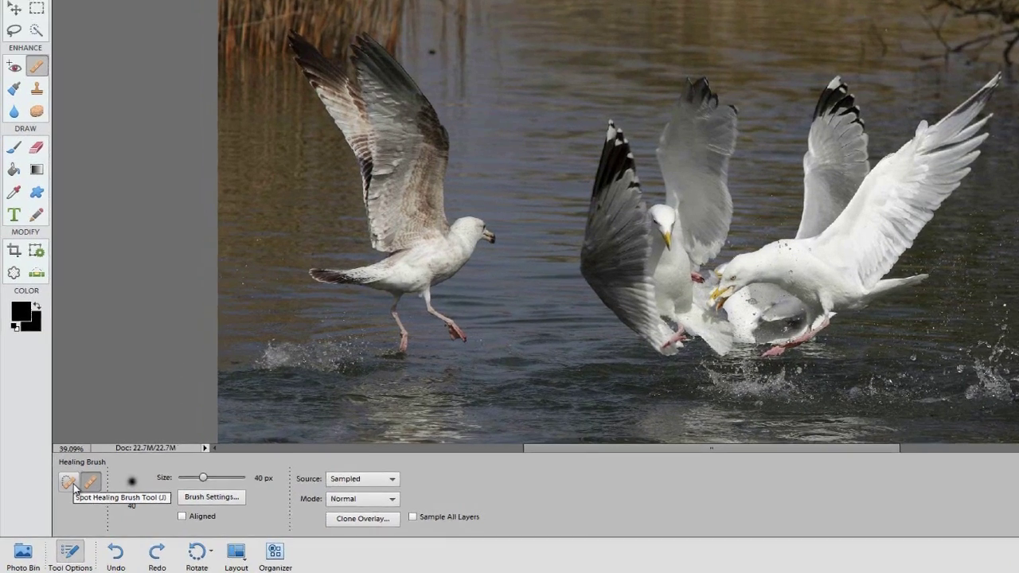
Step: Set the Spot Healing Brush to Content Aware and paint over the left gull's leg
{"action": "left_click", "coordinate": [64, 491]}
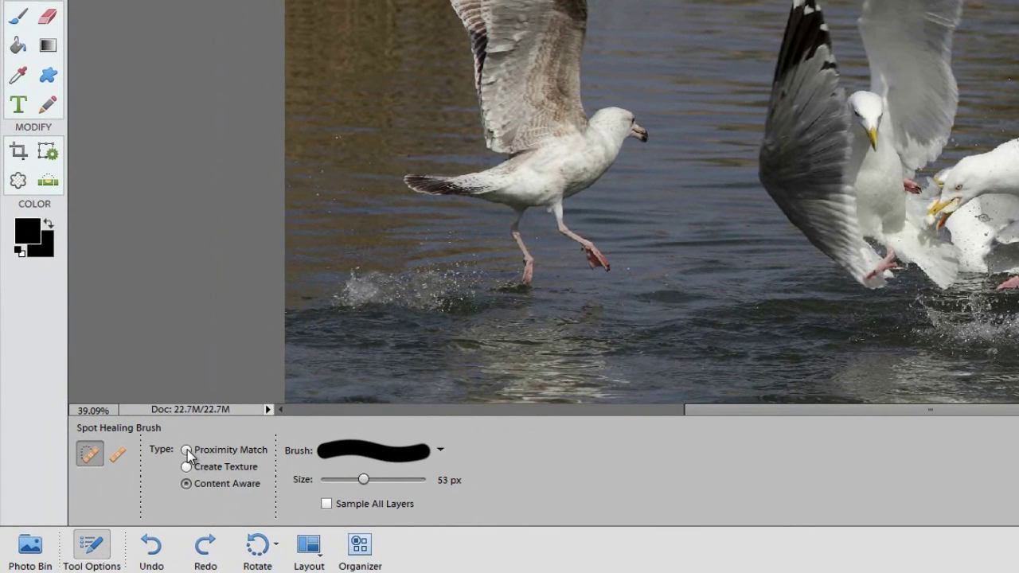
{"action": "left_click", "coordinate": [186, 450]}
{"action": "left_click", "coordinate": [186, 467]}
{"action": "scroll", "coordinate": [514, 4], "scroll_direction": "up", "scroll_amount": 1}
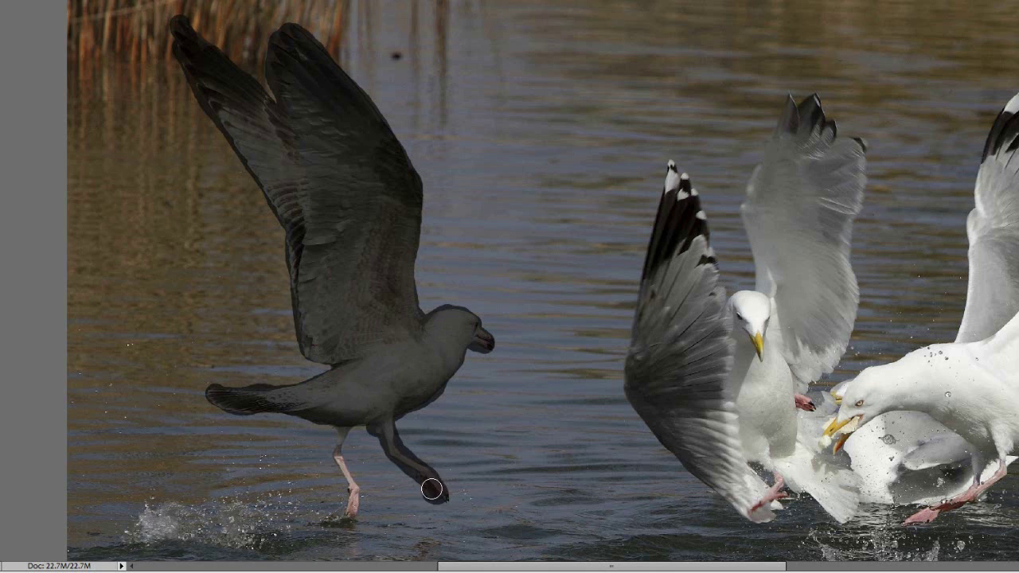
{"action": "mouse_move", "coordinate": [348, 423]}
{"action": "left_mouse_down"}
{"action": "mouse_move", "coordinate": [356, 506]}
{"action": "mouse_move", "coordinate": [342, 521]}
{"action": "mouse_move", "coordinate": [351, 504]}
{"action": "mouse_move", "coordinate": [344, 433]}
{"action": "left_mouse_up"}
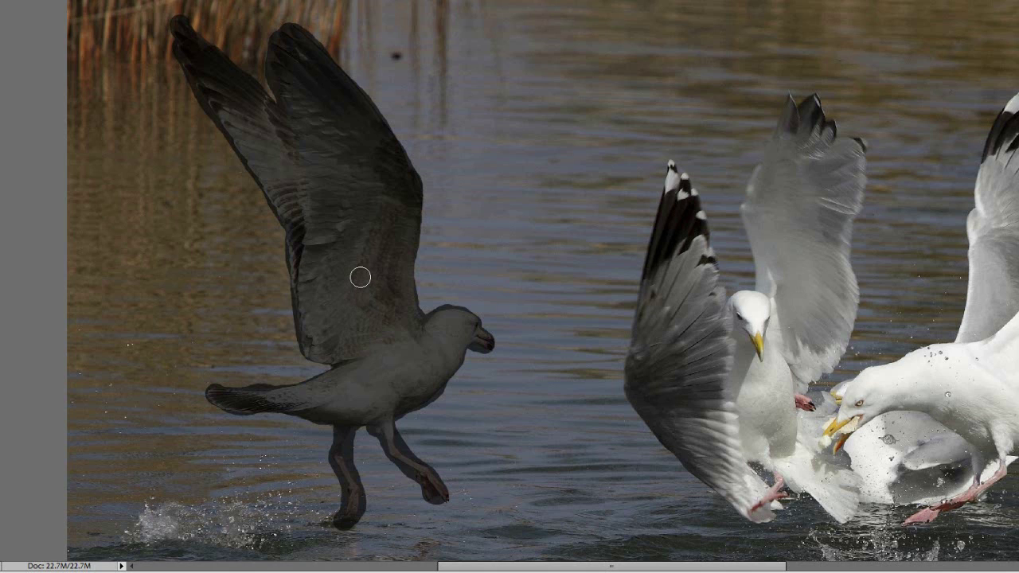
Step: Shrink the spot healing brush and heal away the lone left gull, then view the whole photo
{"action": "key", "text": "bracketleft"}
{"action": "left_click", "coordinate": [356, 278]}
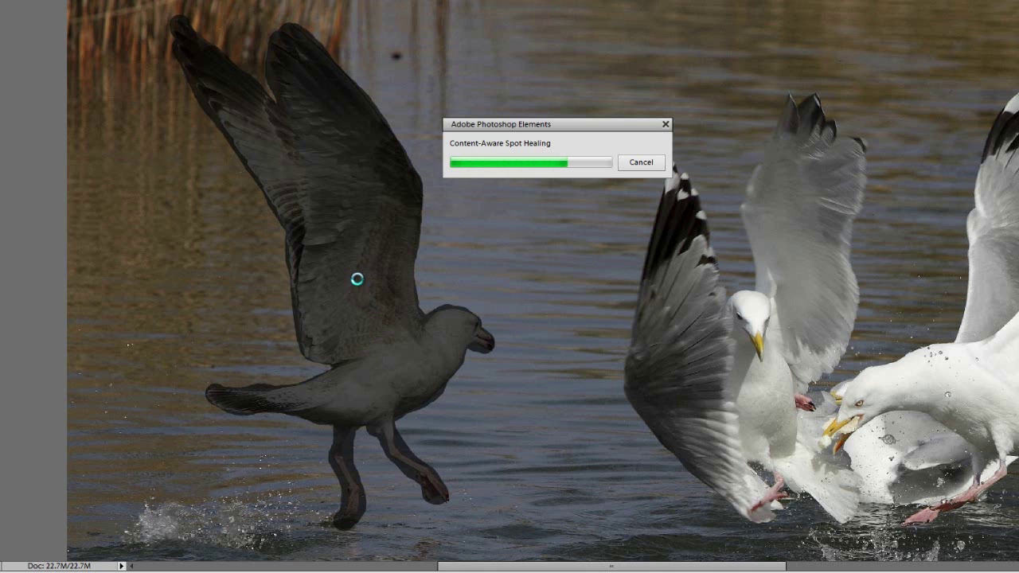
{"action": "scroll", "coordinate": [357, 279], "scroll_direction": "down", "scroll_amount": 1}
{"action": "scroll", "coordinate": [357, 278], "scroll_direction": "down", "scroll_amount": 3}
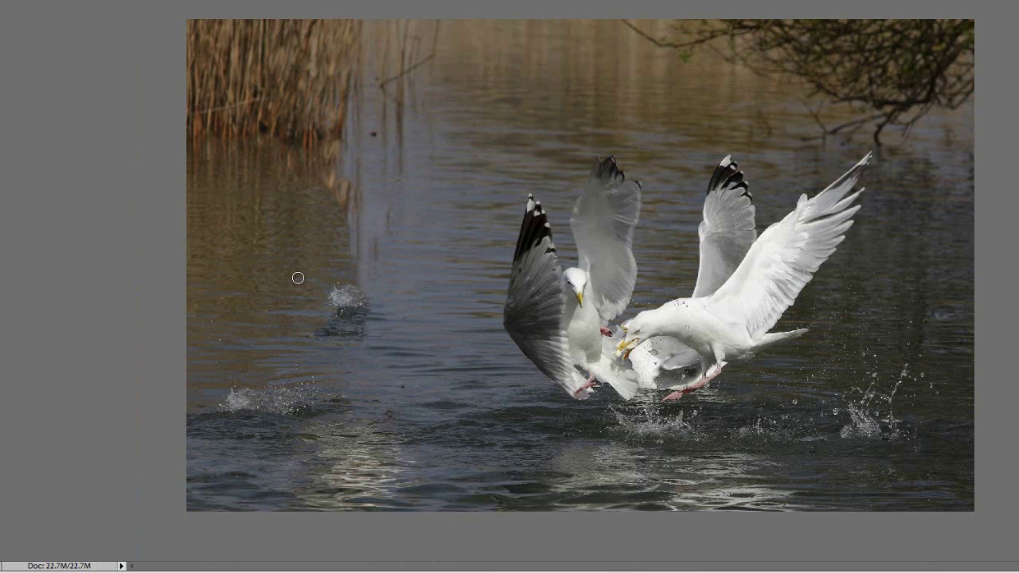
{"action": "scroll", "coordinate": [297, 278], "scroll_direction": "up", "scroll_amount": 2}
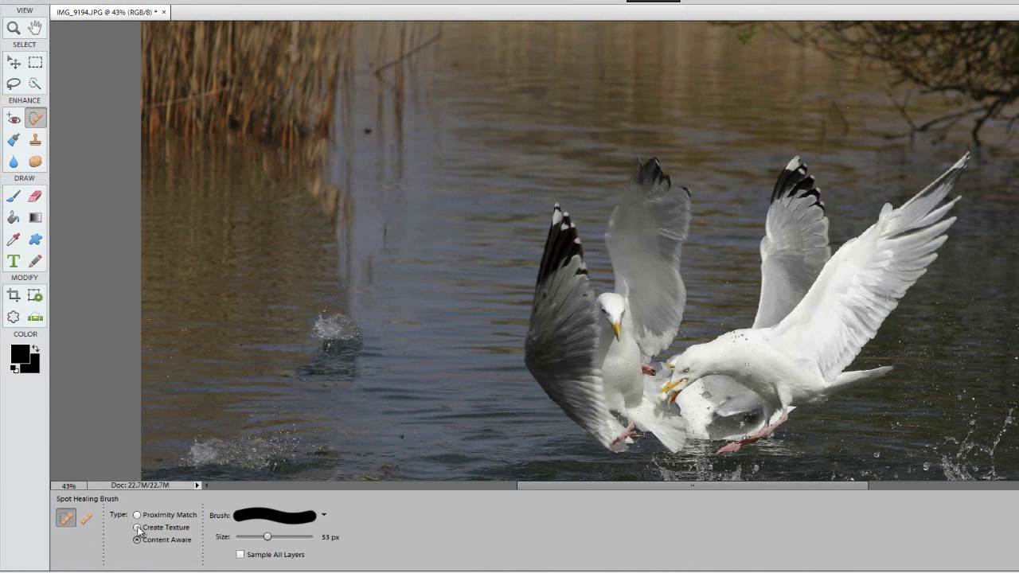
Step: With a 93 px Healing Brush sampled from clean water, heal the grey patch and the splash's reflection
{"action": "left_click", "coordinate": [86, 518]}
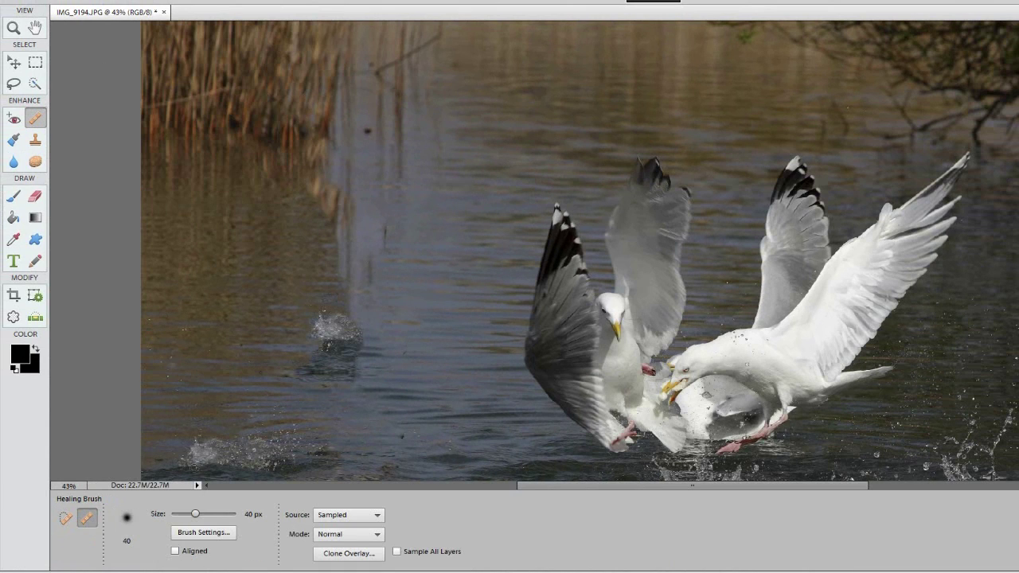
{"action": "left_click_drag", "start_coordinate": [201, 514], "coordinate": [215, 513]}
{"action": "left_click", "coordinate": [441, 196], "text": "alt"}
{"action": "mouse_move", "coordinate": [325, 209]}
{"action": "left_mouse_down"}
{"action": "mouse_move", "coordinate": [310, 188]}
{"action": "mouse_move", "coordinate": [341, 230]}
{"action": "mouse_move", "coordinate": [339, 192]}
{"action": "mouse_move", "coordinate": [366, 171]}
{"action": "left_mouse_up"}
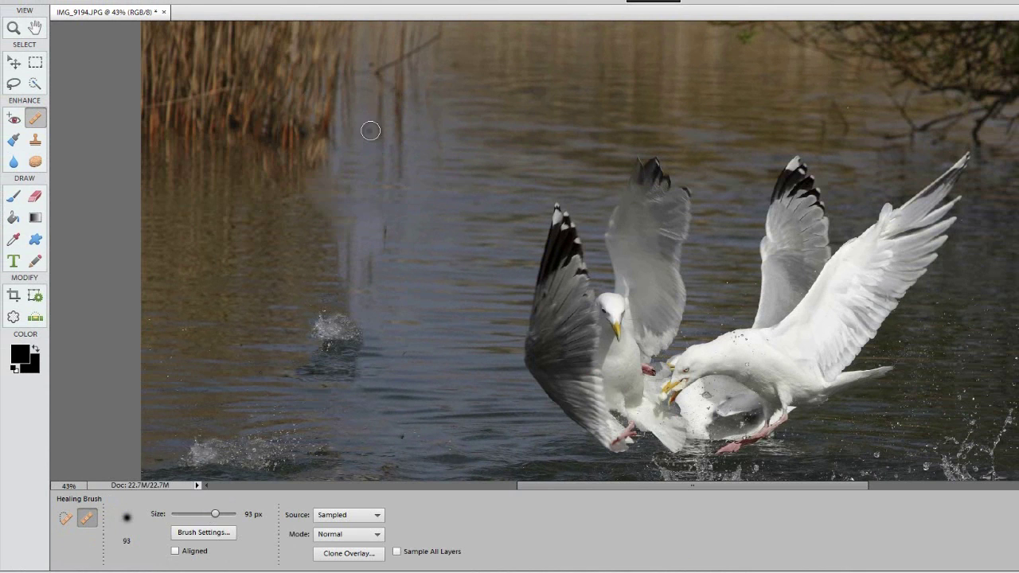
{"action": "left_click", "coordinate": [393, 238], "text": "alt"}
{"action": "mouse_move", "coordinate": [348, 230]}
{"action": "left_mouse_down"}
{"action": "mouse_move", "coordinate": [339, 296]}
{"action": "mouse_move", "coordinate": [361, 296]}
{"action": "mouse_move", "coordinate": [382, 237]}
{"action": "mouse_move", "coordinate": [333, 227]}
{"action": "mouse_move", "coordinate": [339, 248]}
{"action": "mouse_move", "coordinate": [349, 174]}
{"action": "mouse_move", "coordinate": [343, 254]}
{"action": "left_mouse_up"}
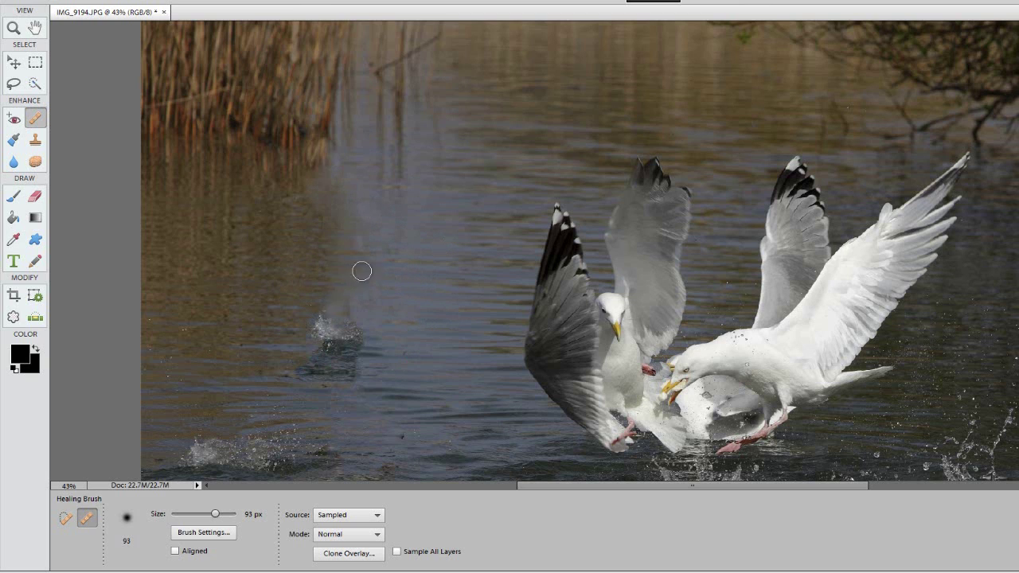
{"action": "left_click", "coordinate": [389, 364], "text": "alt"}
{"action": "mouse_move", "coordinate": [296, 365]}
{"action": "left_mouse_down"}
{"action": "mouse_move", "coordinate": [339, 371]}
{"action": "mouse_move", "coordinate": [341, 344]}
{"action": "mouse_move", "coordinate": [316, 332]}
{"action": "mouse_move", "coordinate": [323, 355]}
{"action": "left_mouse_up"}
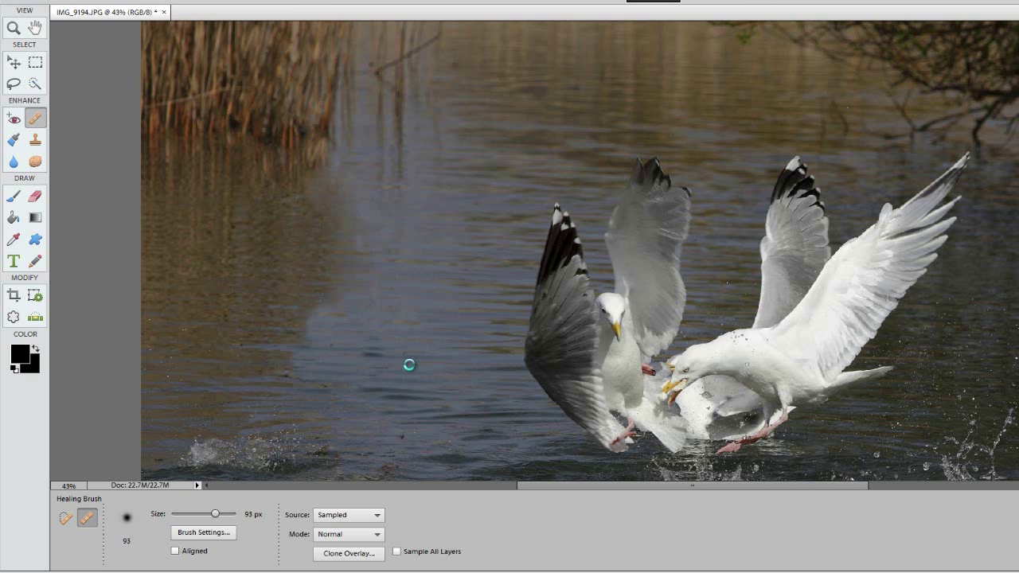
Step: Clone water across the lighter patch, then heal it and nearby water with fresh sources
{"action": "left_click", "coordinate": [35, 140]}
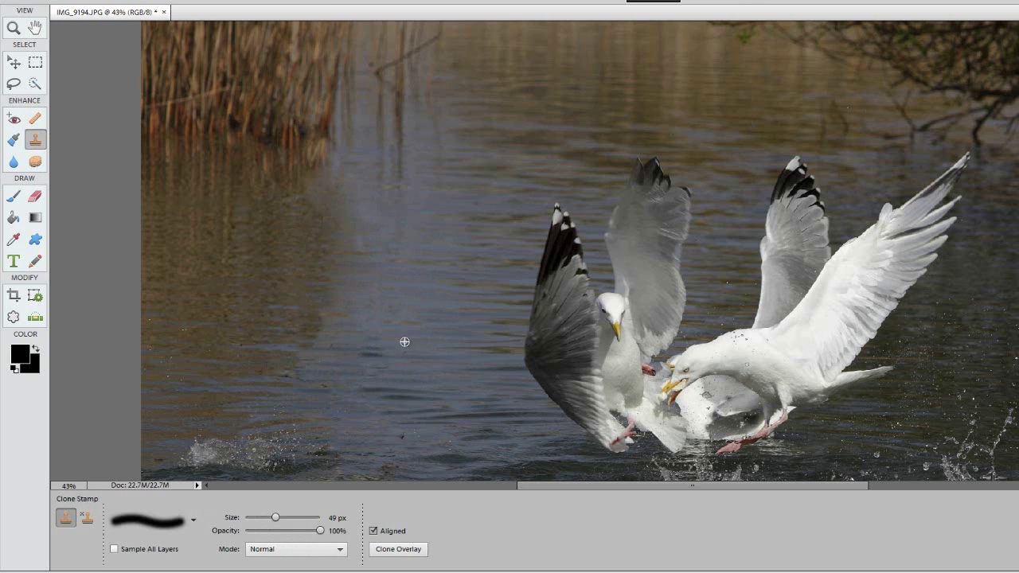
{"action": "left_click", "coordinate": [366, 350]}
{"action": "left_click_drag", "start_coordinate": [366, 351], "coordinate": [406, 350]}
{"action": "left_click", "coordinate": [36, 119]}
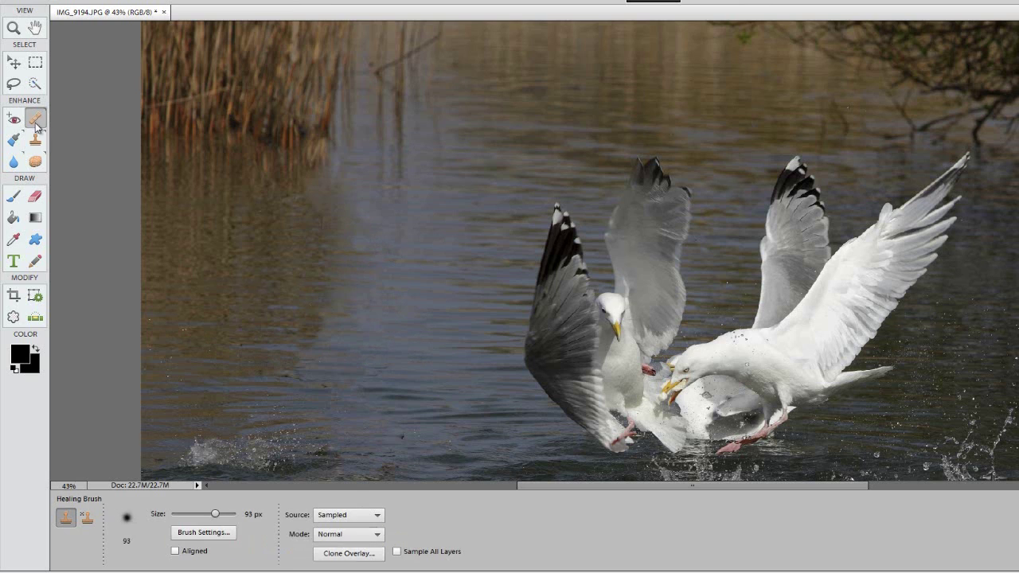
{"action": "left_click", "coordinate": [223, 378], "text": "alt"}
{"action": "mouse_move", "coordinate": [280, 380]}
{"action": "left_mouse_down"}
{"action": "mouse_move", "coordinate": [314, 375]}
{"action": "mouse_move", "coordinate": [319, 354]}
{"action": "mouse_move", "coordinate": [331, 373]}
{"action": "mouse_move", "coordinate": [339, 362]}
{"action": "mouse_move", "coordinate": [328, 346]}
{"action": "mouse_move", "coordinate": [342, 333]}
{"action": "mouse_move", "coordinate": [325, 310]}
{"action": "mouse_move", "coordinate": [333, 334]}
{"action": "left_mouse_up"}
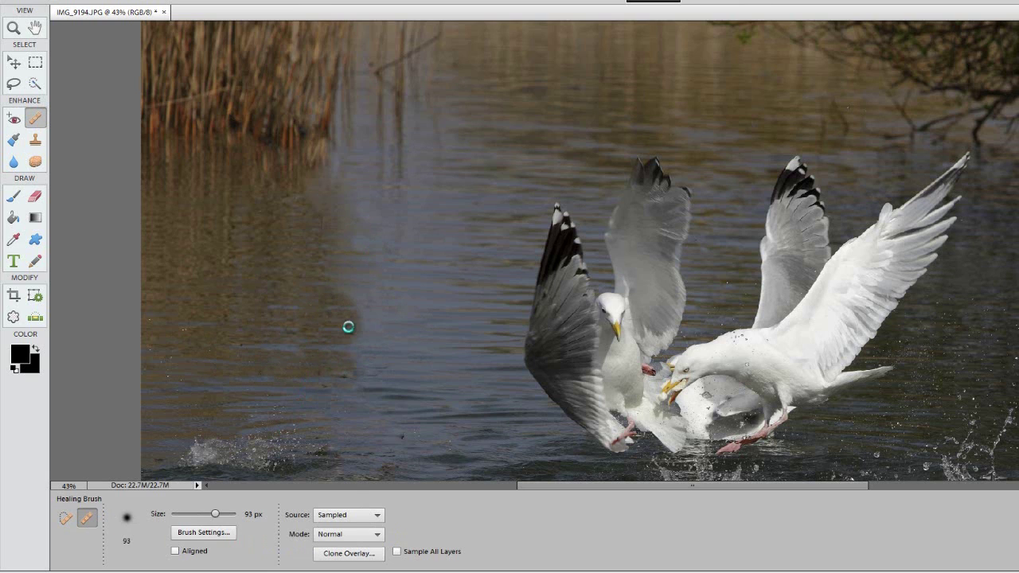
{"action": "left_click", "coordinate": [261, 285], "text": "alt"}
{"action": "mouse_move", "coordinate": [343, 273]}
{"action": "left_mouse_down"}
{"action": "mouse_move", "coordinate": [334, 210]}
{"action": "mouse_move", "coordinate": [312, 191]}
{"action": "mouse_move", "coordinate": [314, 179]}
{"action": "mouse_move", "coordinate": [336, 190]}
{"action": "mouse_move", "coordinate": [345, 231]}
{"action": "mouse_move", "coordinate": [340, 159]}
{"action": "mouse_move", "coordinate": [330, 162]}
{"action": "mouse_move", "coordinate": [356, 246]}
{"action": "left_mouse_up"}
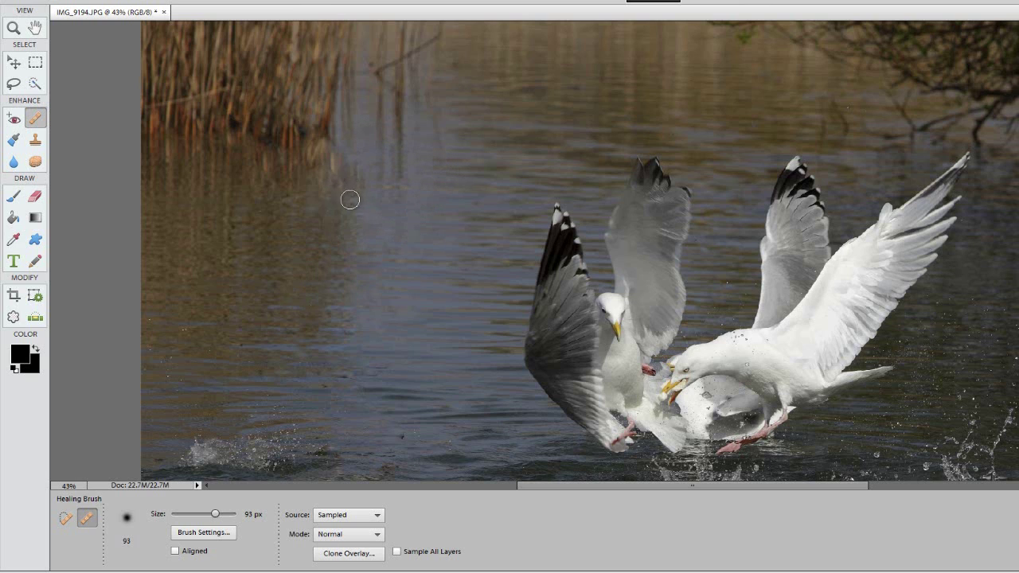
{"action": "left_click_drag", "start_coordinate": [350, 198], "coordinate": [354, 209]}
Step: Heal the remaining light spot in the water from a clean-water source, then zoom out to about 30%
{"action": "scroll", "coordinate": [229, 289], "scroll_direction": "down", "scroll_amount": 3}
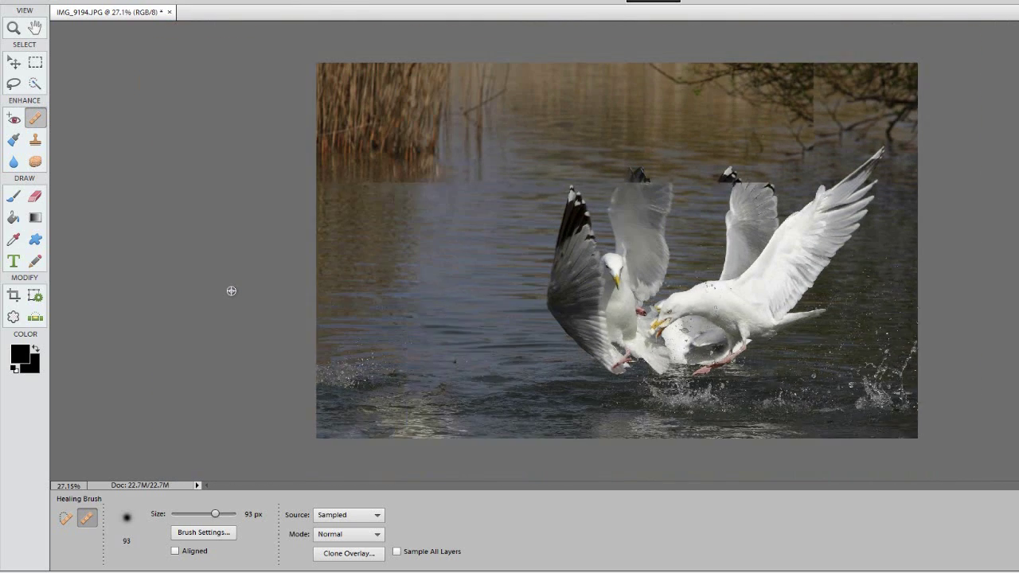
{"action": "scroll", "coordinate": [429, 263], "scroll_direction": "up", "scroll_amount": 3}
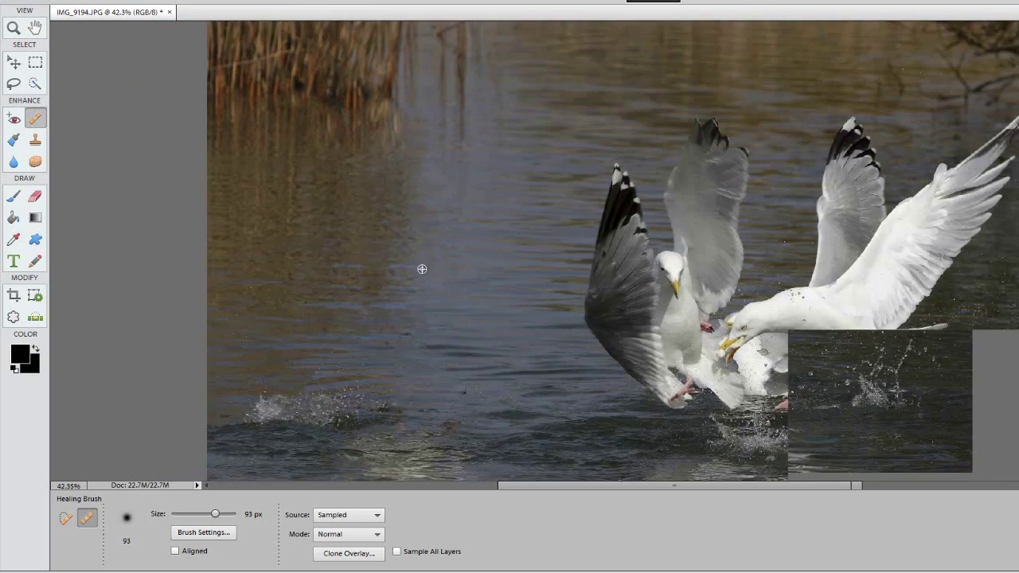
{"action": "left_click", "coordinate": [290, 318], "text": "alt"}
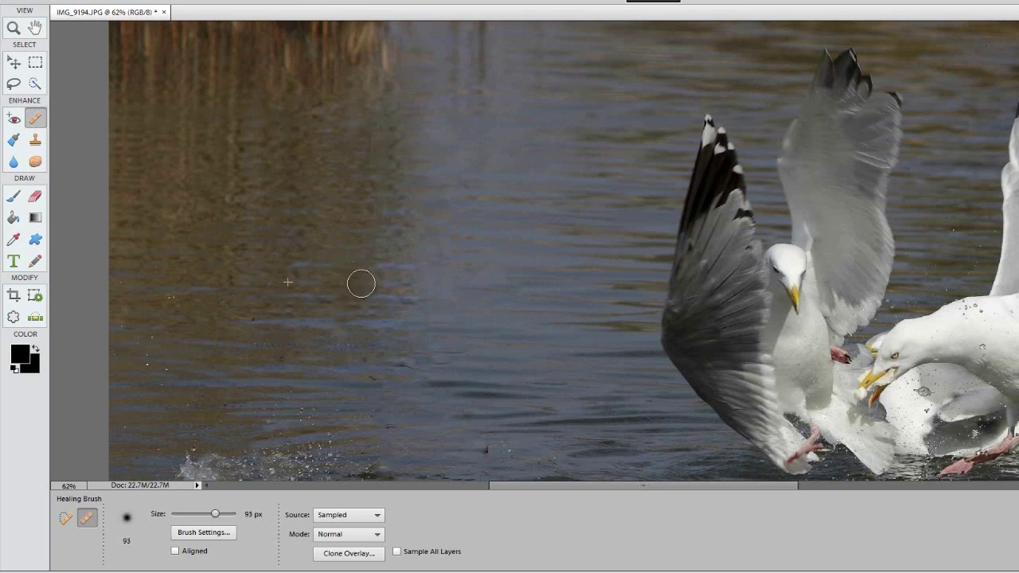
{"action": "left_click_drag", "start_coordinate": [370, 318], "coordinate": [357, 309]}
{"action": "scroll", "coordinate": [303, 346], "scroll_direction": "down", "scroll_amount": 4}
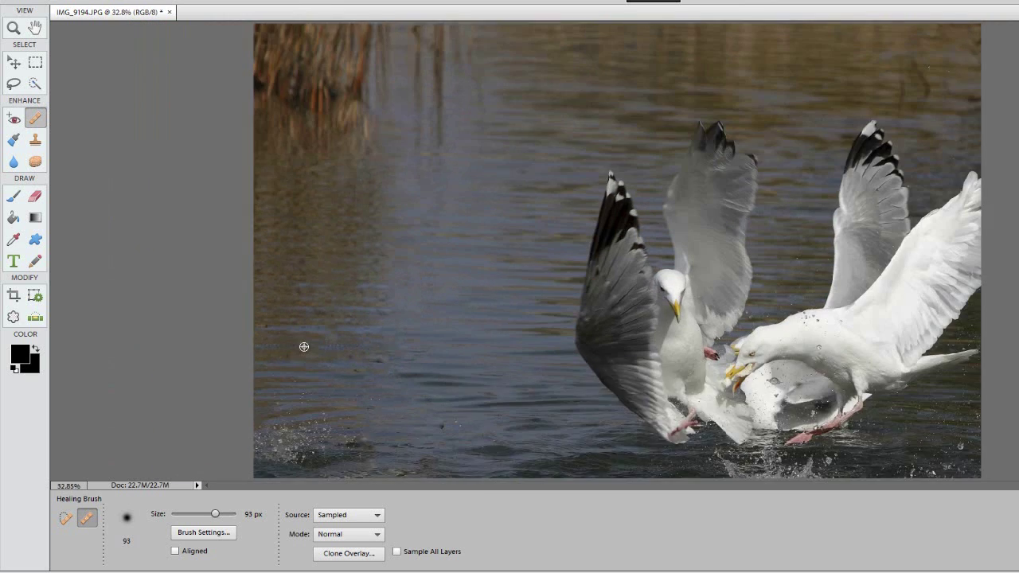
{"action": "scroll", "coordinate": [303, 346], "scroll_direction": "down", "scroll_amount": 1}
{"action": "scroll", "coordinate": [534, 311], "scroll_direction": "down", "scroll_amount": 1}
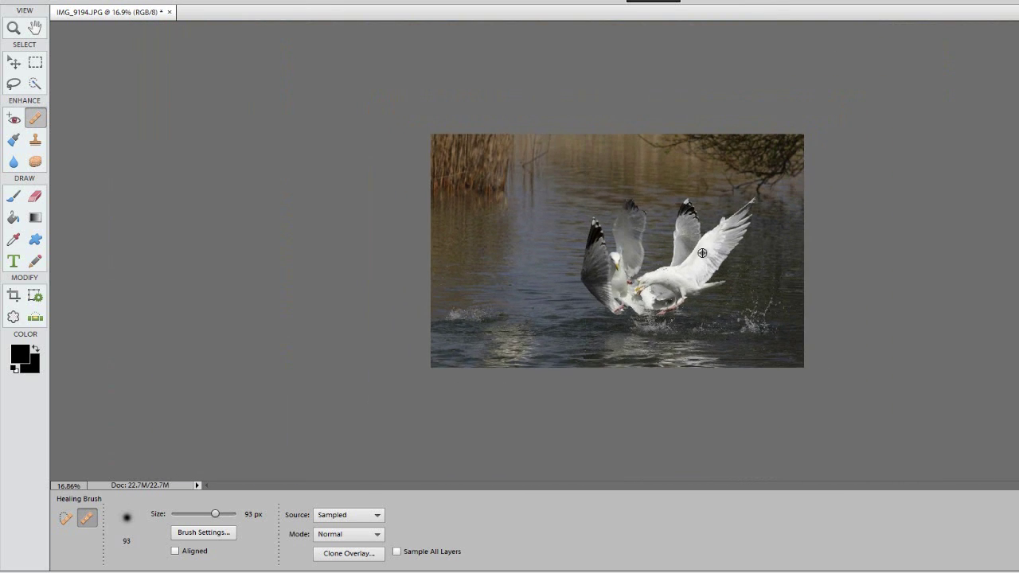
{"action": "scroll", "coordinate": [740, 237], "scroll_direction": "up", "scroll_amount": 2}
{"action": "scroll", "coordinate": [740, 236], "scroll_direction": "up", "scroll_amount": 1}
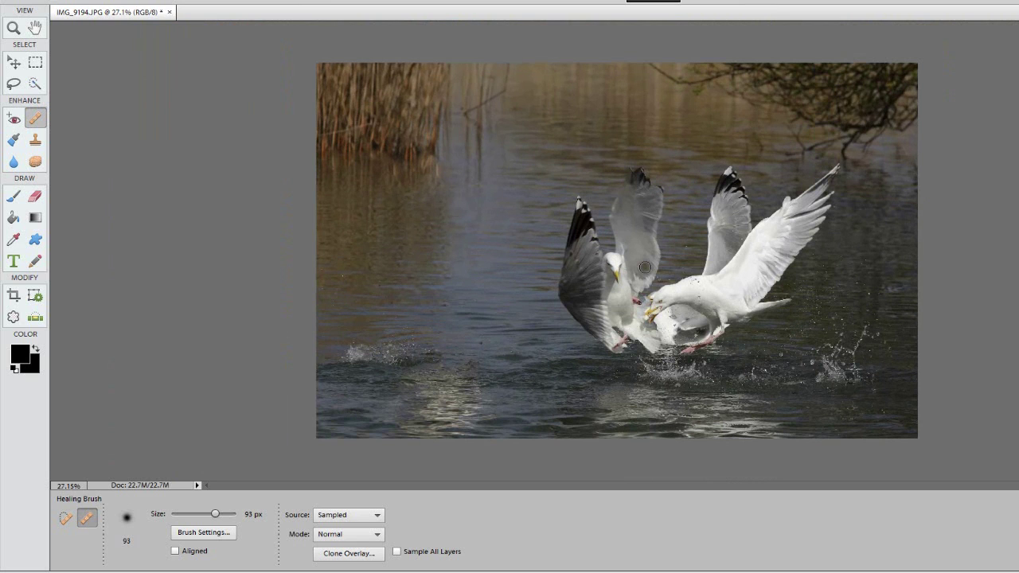
{"action": "scroll", "coordinate": [645, 267], "scroll_direction": "up", "scroll_amount": 1}
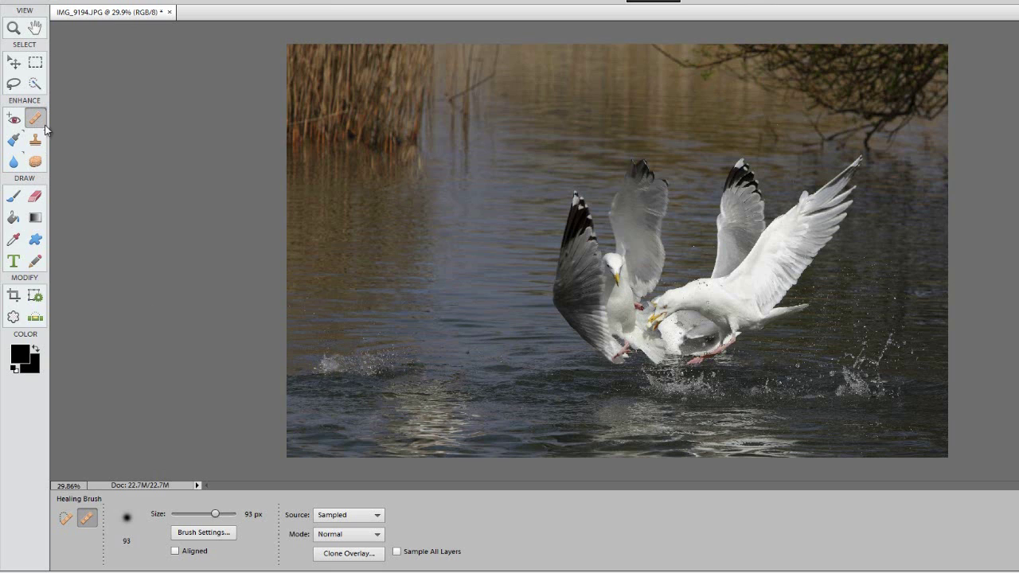
Step: Paint a 53 px Content-Aware spot heal over the left splash, after undoing one over the reflections
{"action": "left_click", "coordinate": [66, 517]}
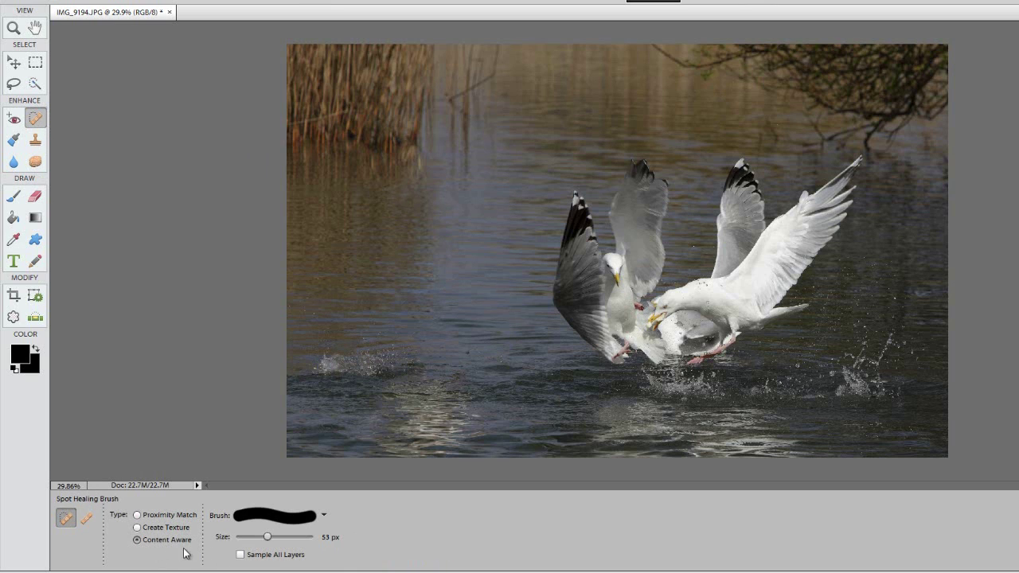
{"action": "mouse_move", "coordinate": [402, 389]}
{"action": "left_mouse_down"}
{"action": "mouse_move", "coordinate": [427, 385]}
{"action": "mouse_move", "coordinate": [382, 399]}
{"action": "mouse_move", "coordinate": [392, 417]}
{"action": "mouse_move", "coordinate": [405, 396]}
{"action": "mouse_move", "coordinate": [393, 407]}
{"action": "mouse_move", "coordinate": [401, 397]}
{"action": "mouse_move", "coordinate": [402, 439]}
{"action": "mouse_move", "coordinate": [418, 419]}
{"action": "mouse_move", "coordinate": [412, 446]}
{"action": "mouse_move", "coordinate": [406, 435]}
{"action": "mouse_move", "coordinate": [418, 445]}
{"action": "mouse_move", "coordinate": [421, 429]}
{"action": "mouse_move", "coordinate": [417, 447]}
{"action": "mouse_move", "coordinate": [439, 430]}
{"action": "mouse_move", "coordinate": [448, 381]}
{"action": "mouse_move", "coordinate": [436, 455]}
{"action": "mouse_move", "coordinate": [468, 415]}
{"action": "mouse_move", "coordinate": [460, 454]}
{"action": "left_mouse_up"}
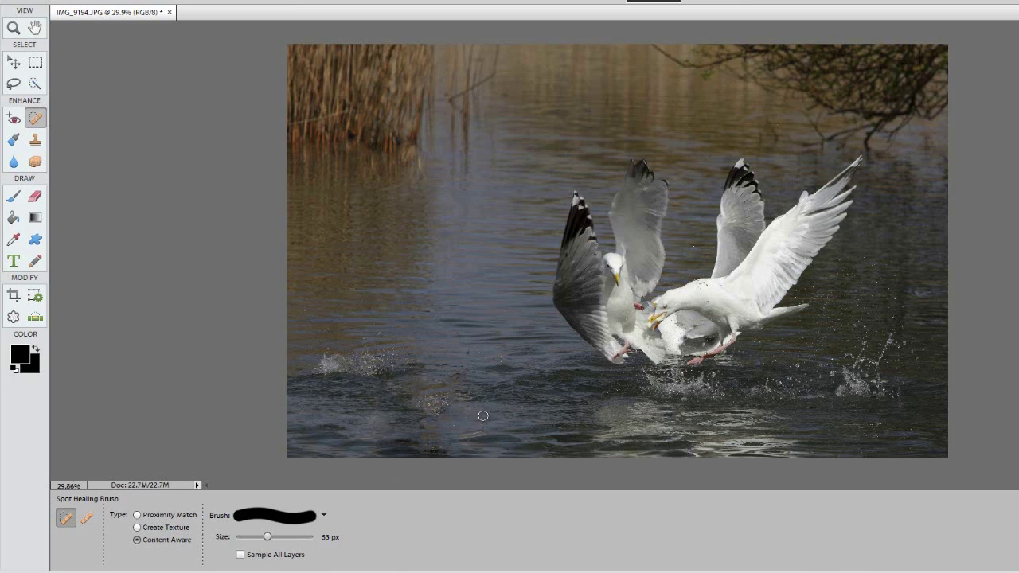
{"action": "key", "text": "ctrl+z"}
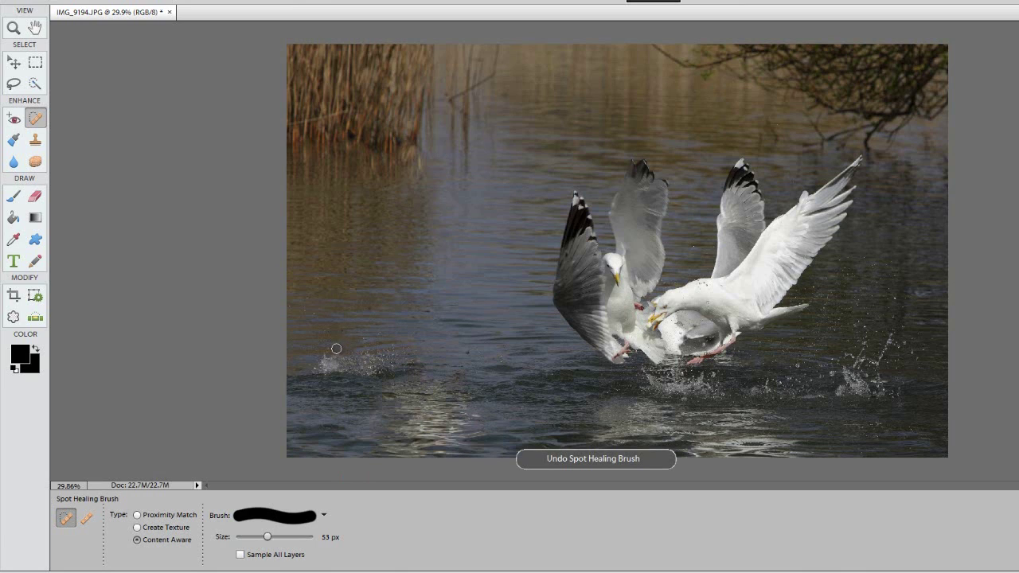
{"action": "mouse_move", "coordinate": [336, 349]}
{"action": "left_mouse_down"}
{"action": "mouse_move", "coordinate": [310, 363]}
{"action": "mouse_move", "coordinate": [322, 371]}
{"action": "mouse_move", "coordinate": [330, 360]}
{"action": "mouse_move", "coordinate": [318, 377]}
{"action": "mouse_move", "coordinate": [363, 367]}
{"action": "mouse_move", "coordinate": [355, 361]}
{"action": "mouse_move", "coordinate": [330, 367]}
{"action": "mouse_move", "coordinate": [399, 362]}
{"action": "mouse_move", "coordinate": [386, 355]}
{"action": "mouse_move", "coordinate": [368, 374]}
{"action": "mouse_move", "coordinate": [429, 364]}
{"action": "mouse_move", "coordinate": [403, 369]}
{"action": "mouse_move", "coordinate": [375, 351]}
{"action": "left_mouse_up"}
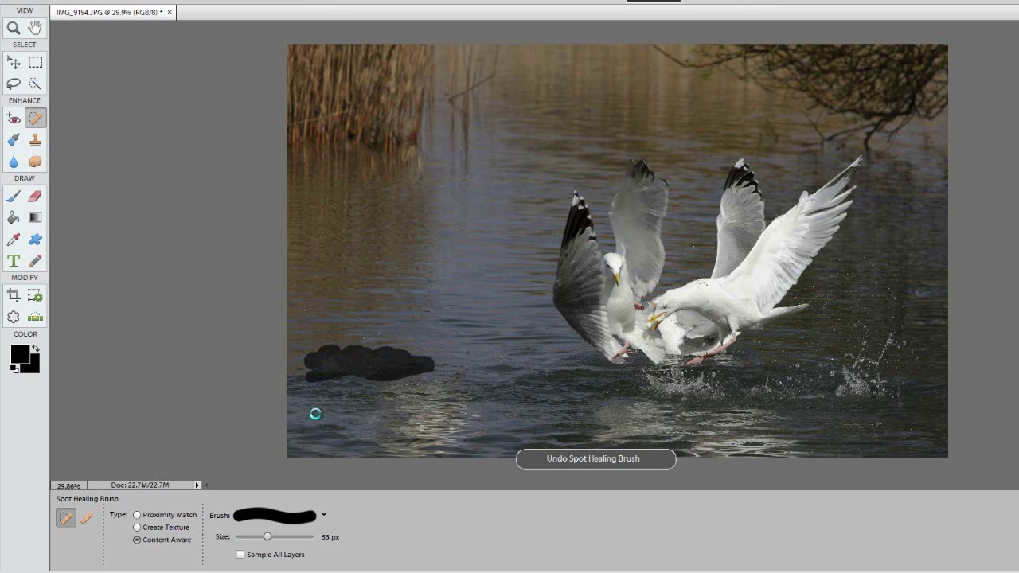